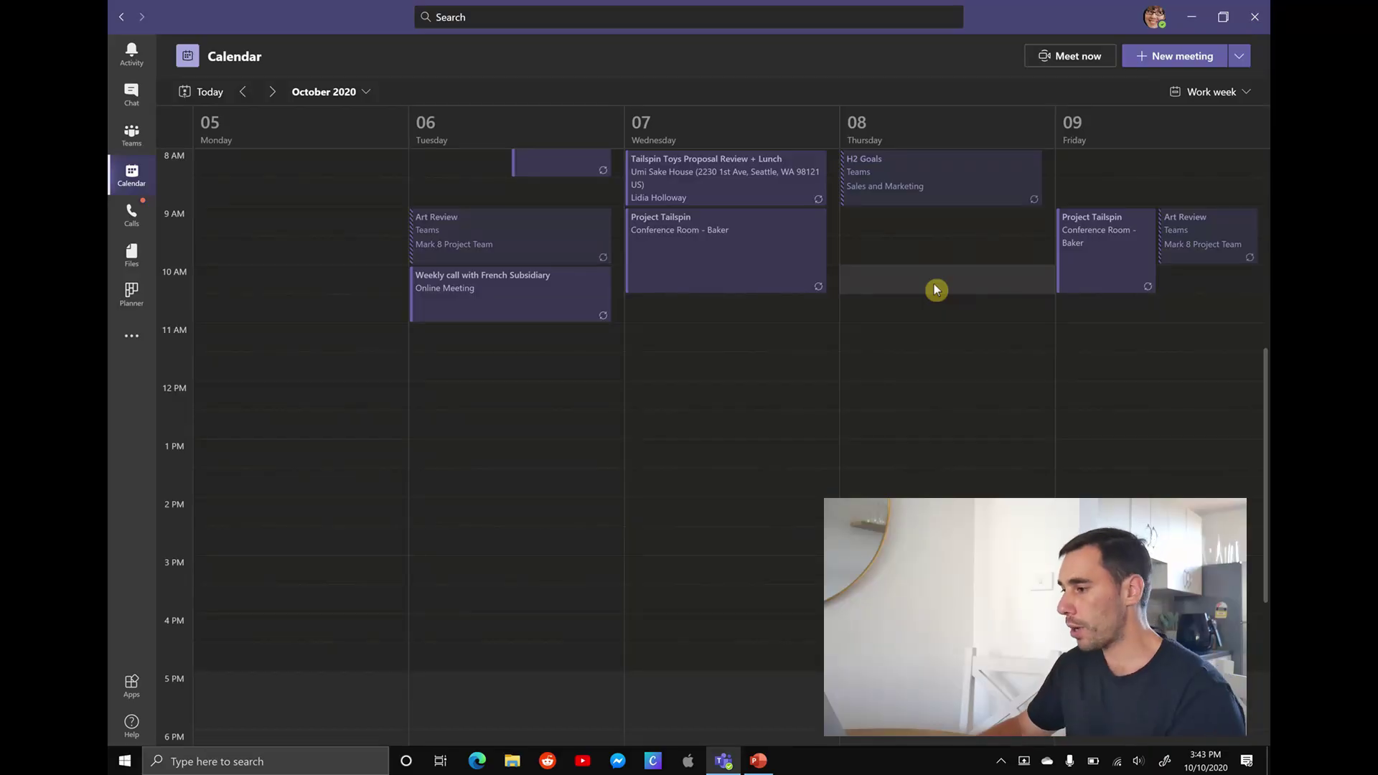
Create a new meeting on Thursday, October 8, 10:00 to 10:30 AM, titled Weekly Sync, with the colleague as required attendee
click(936, 289)
click(137, 177)
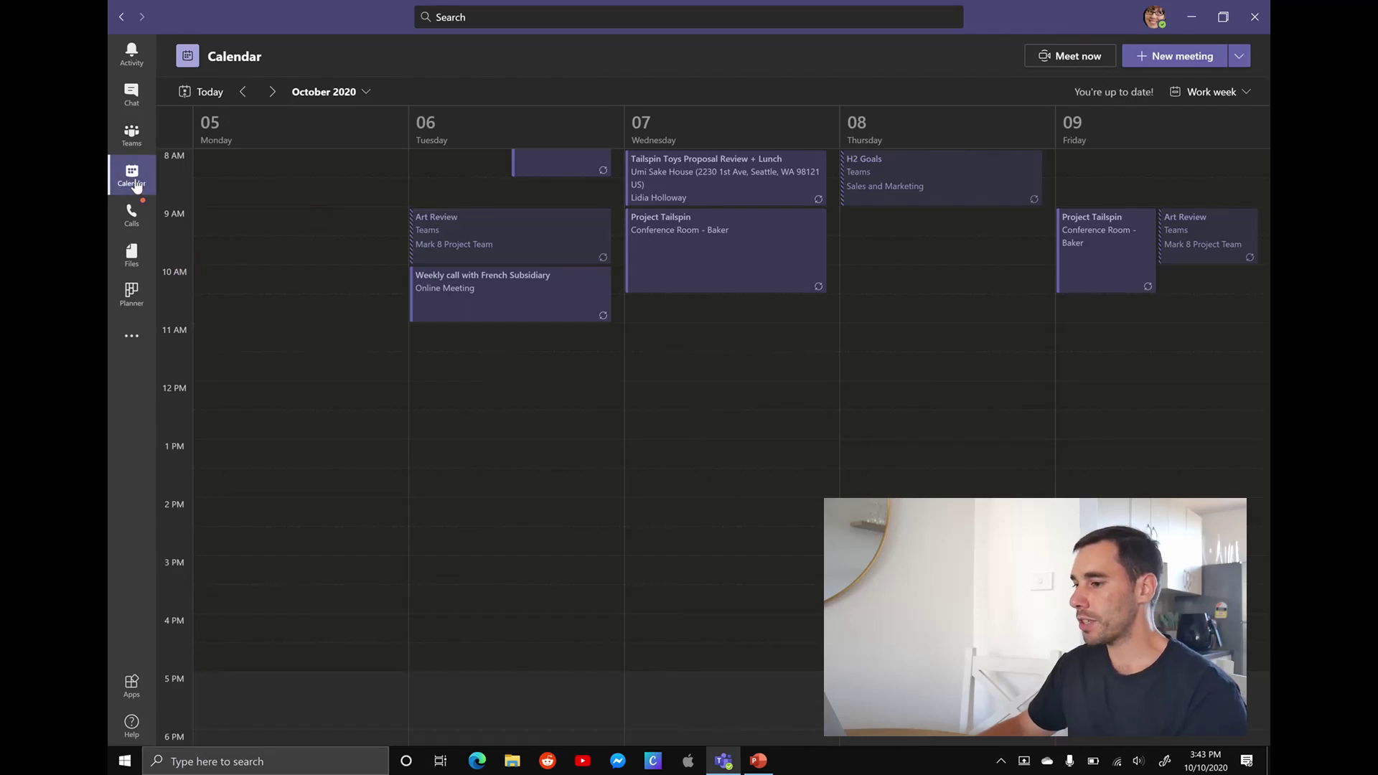
click(911, 284)
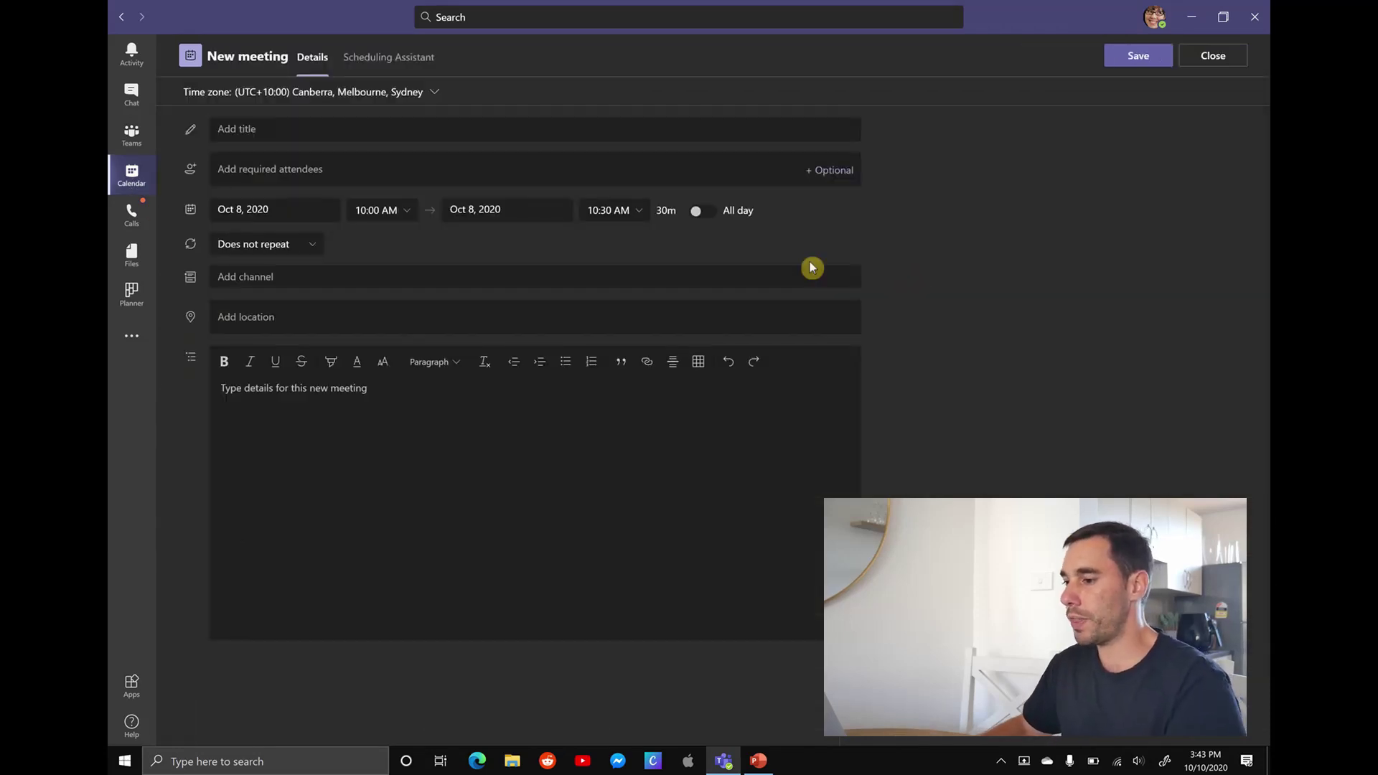
click(350, 167)
text(alex)
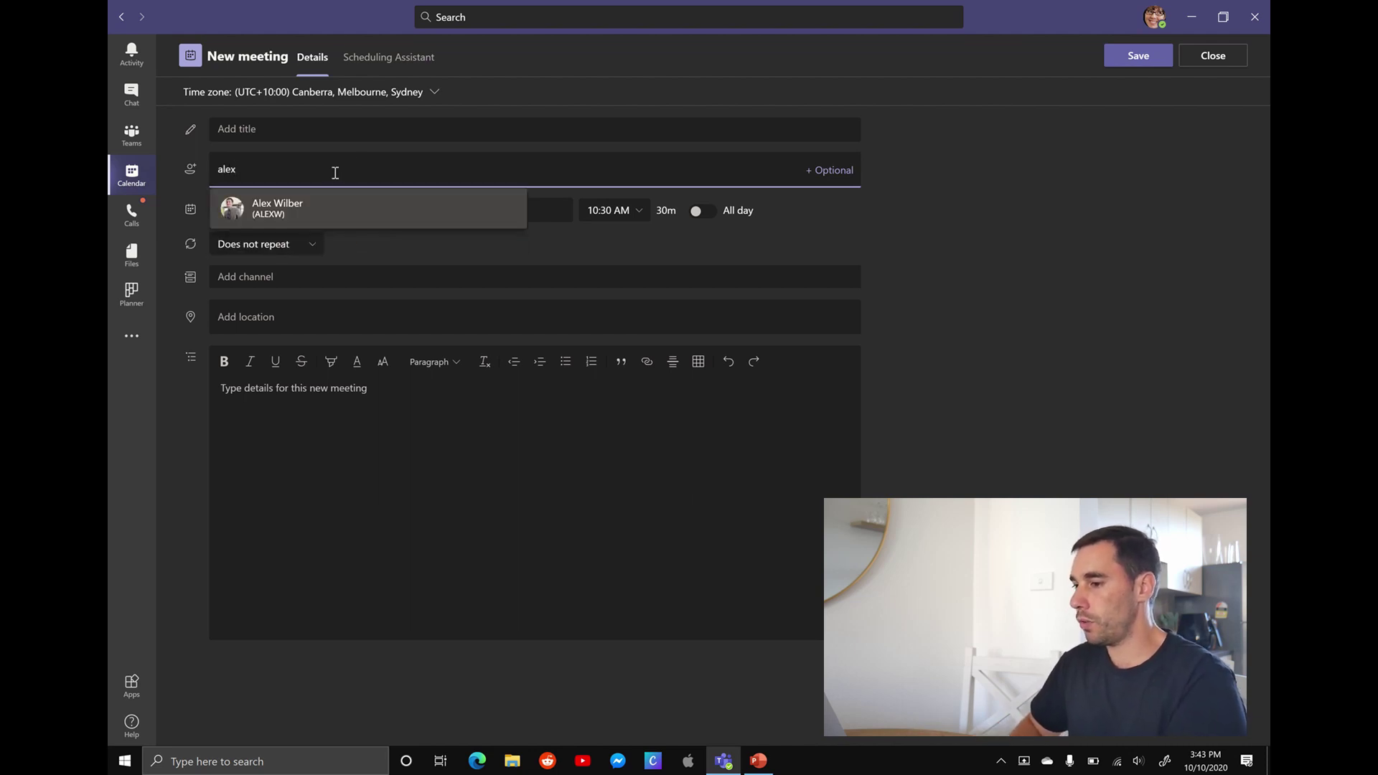
click(326, 210)
click(289, 130)
text(Weekly Sync)
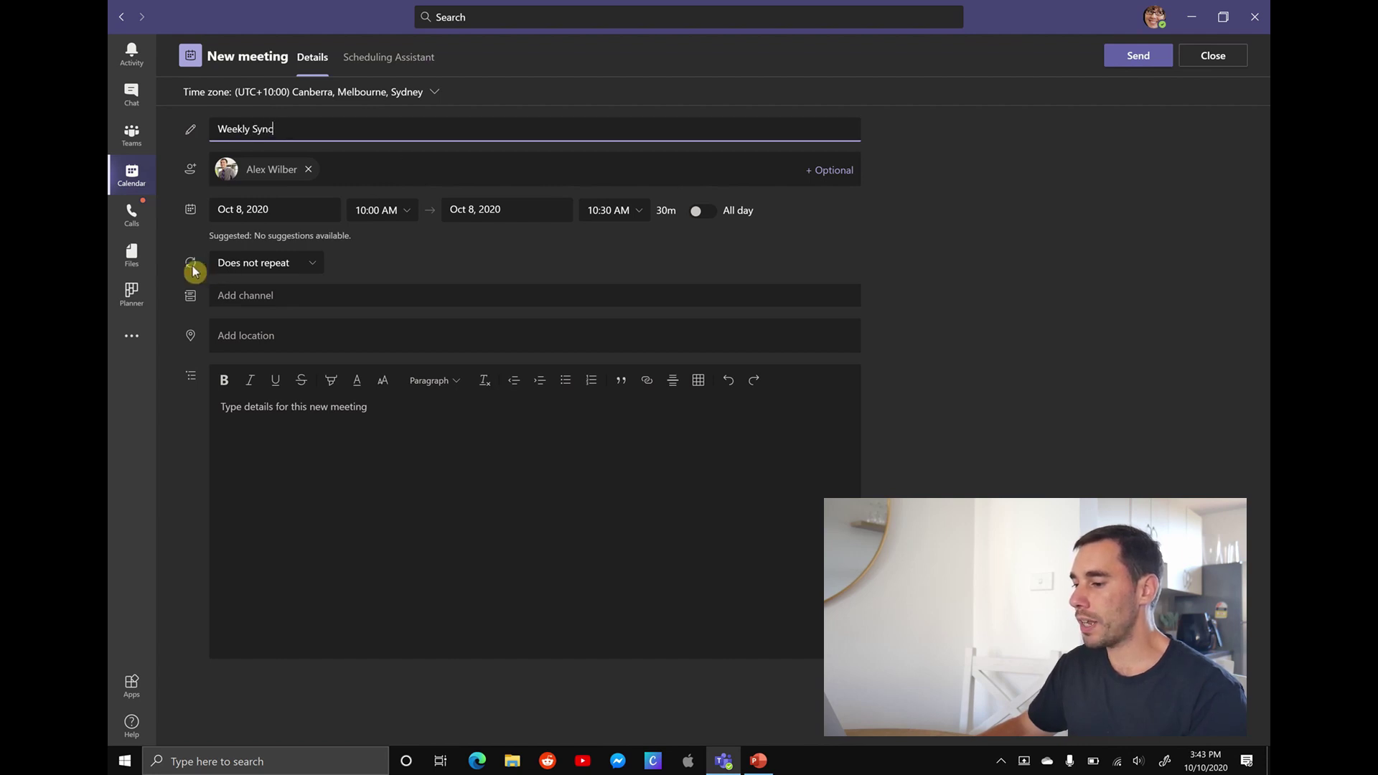
Make the meeting repeat weekly and send the invitation
click(309, 272)
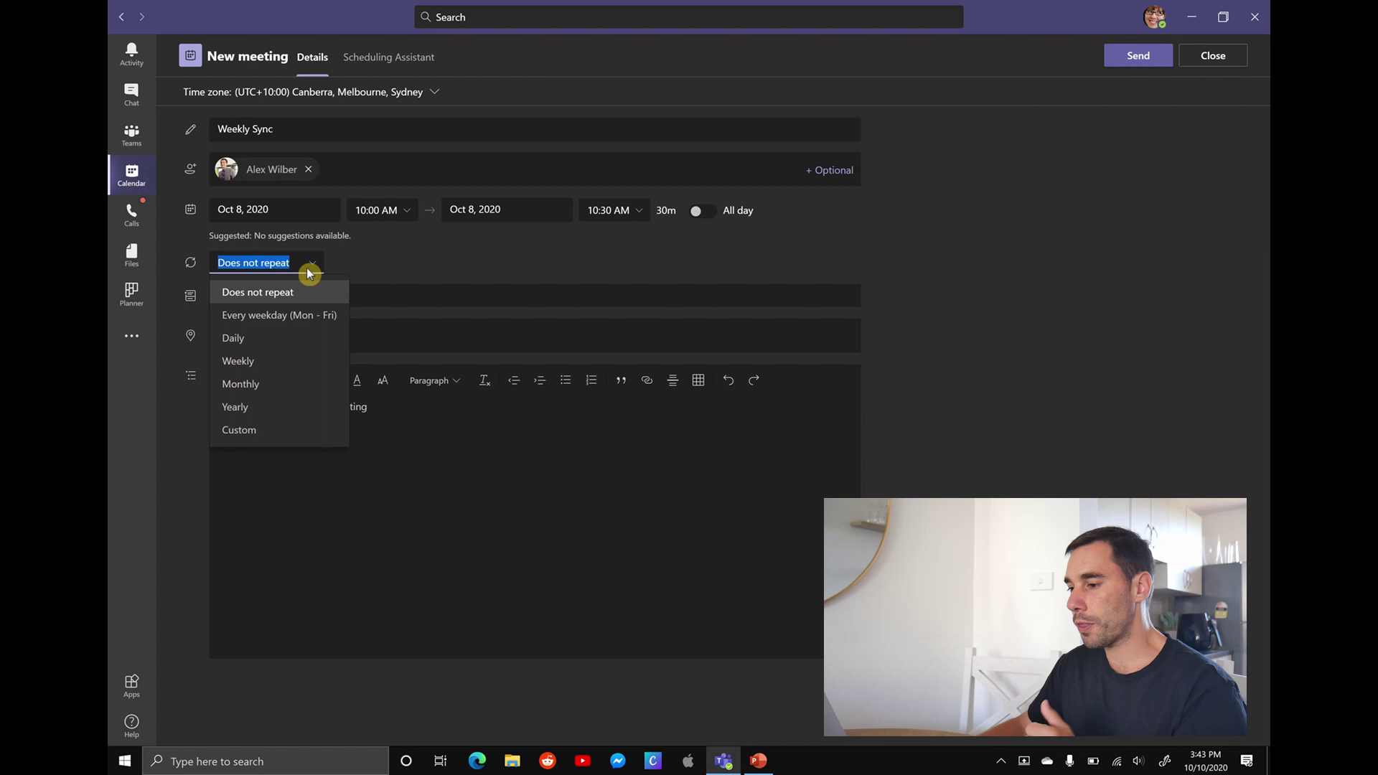
click(274, 362)
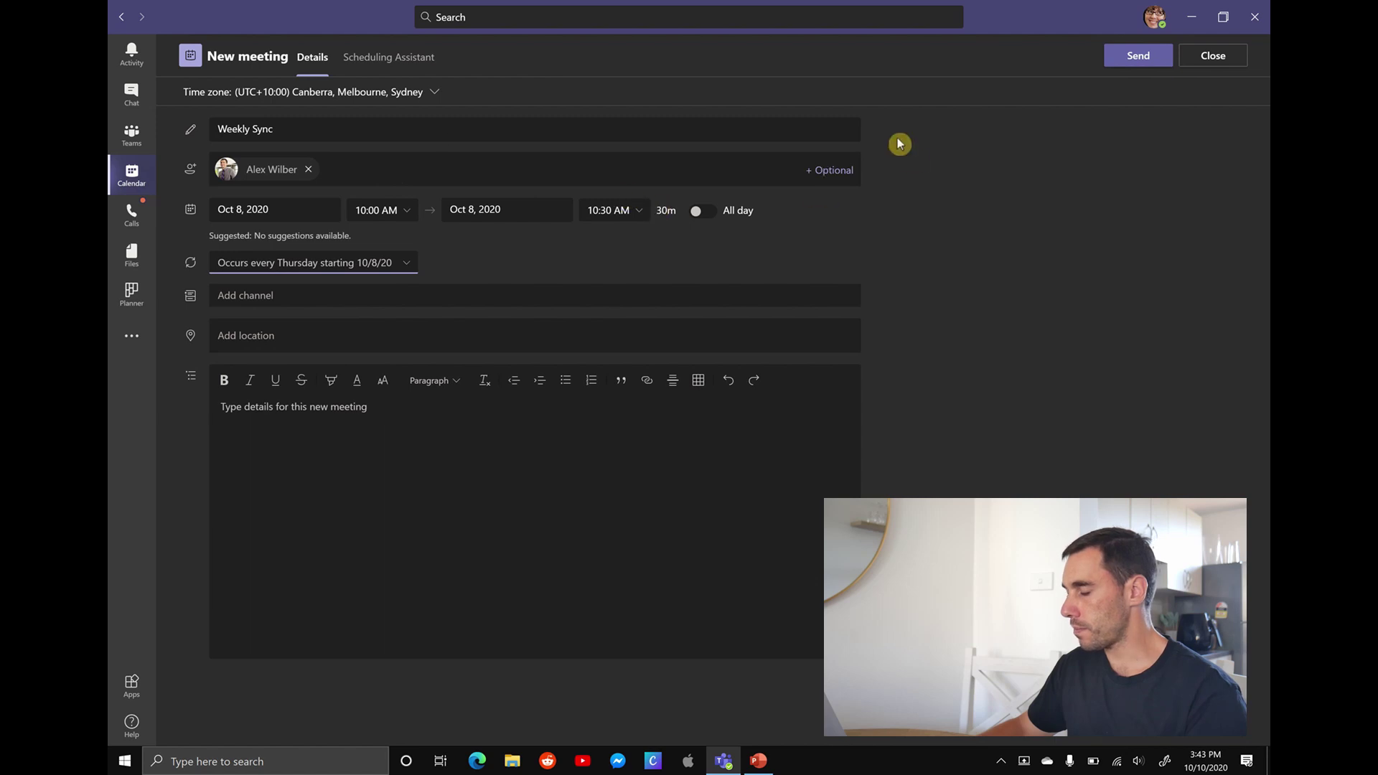
click(1143, 56)
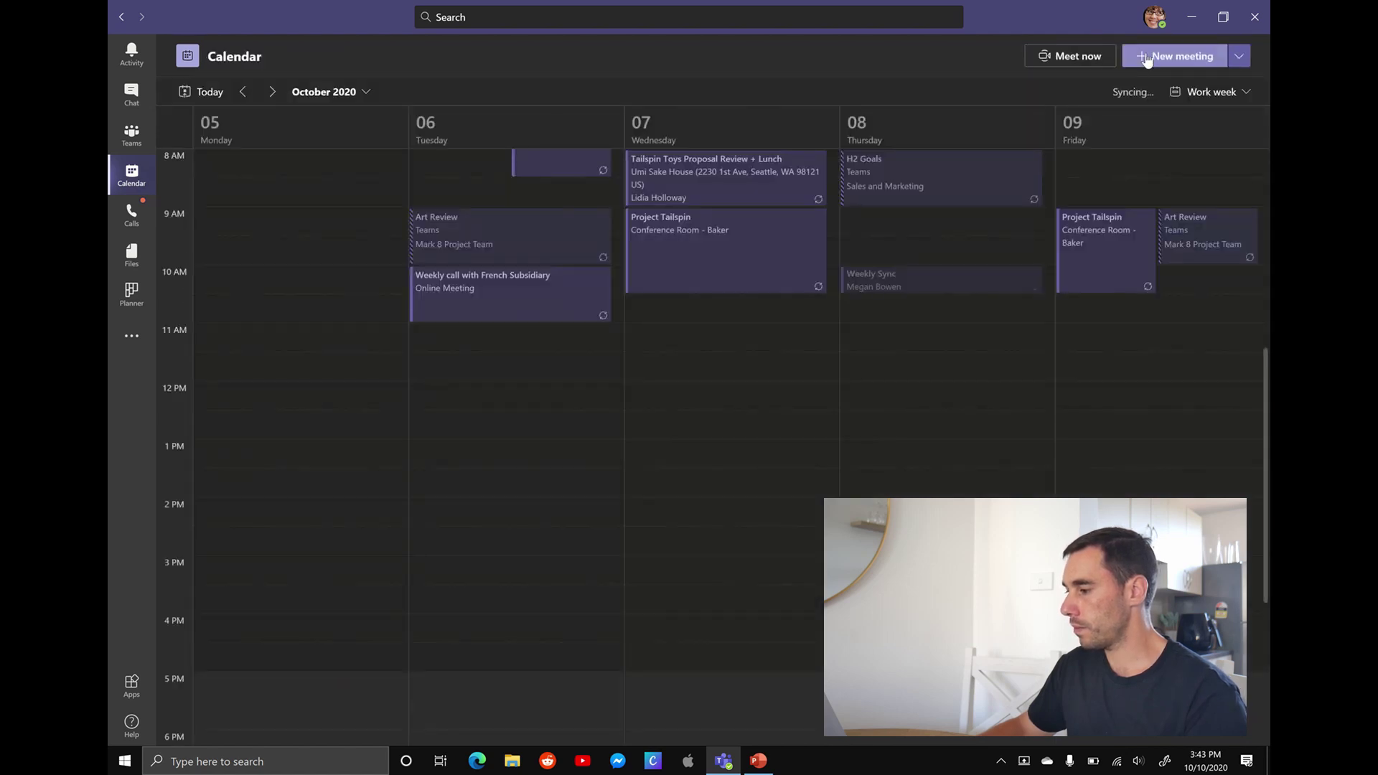
Start meeting notes for the October 8 Weekly Sync and title the first section 10.10.2020
click(933, 291)
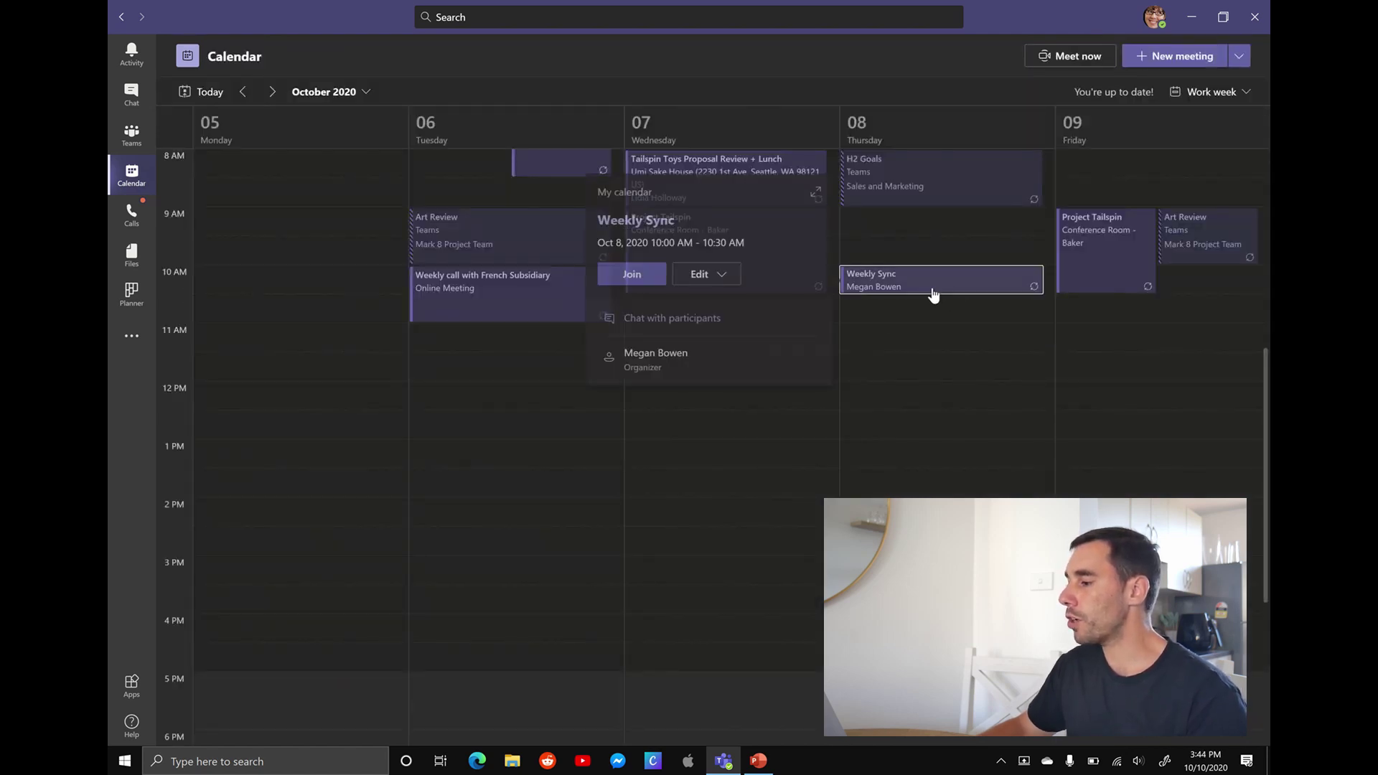
click(816, 192)
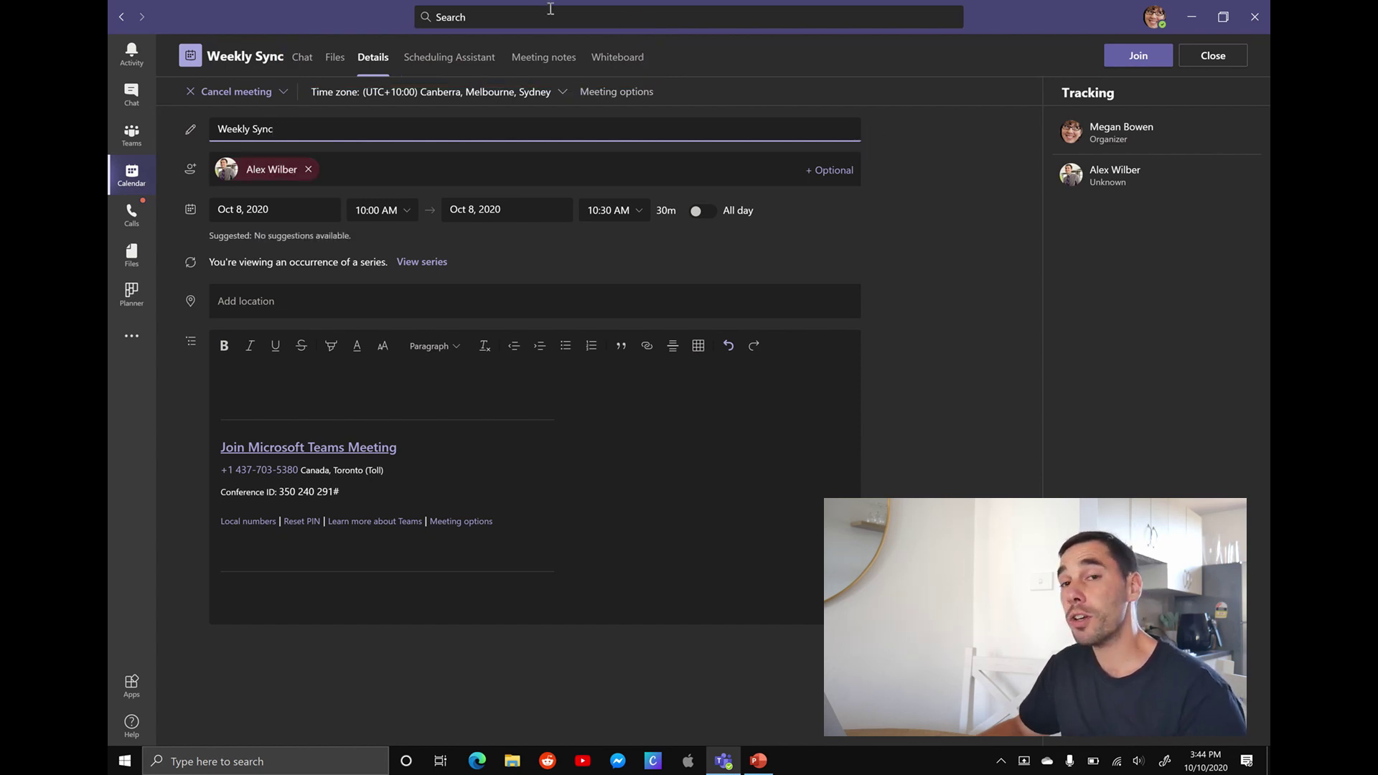
click(562, 64)
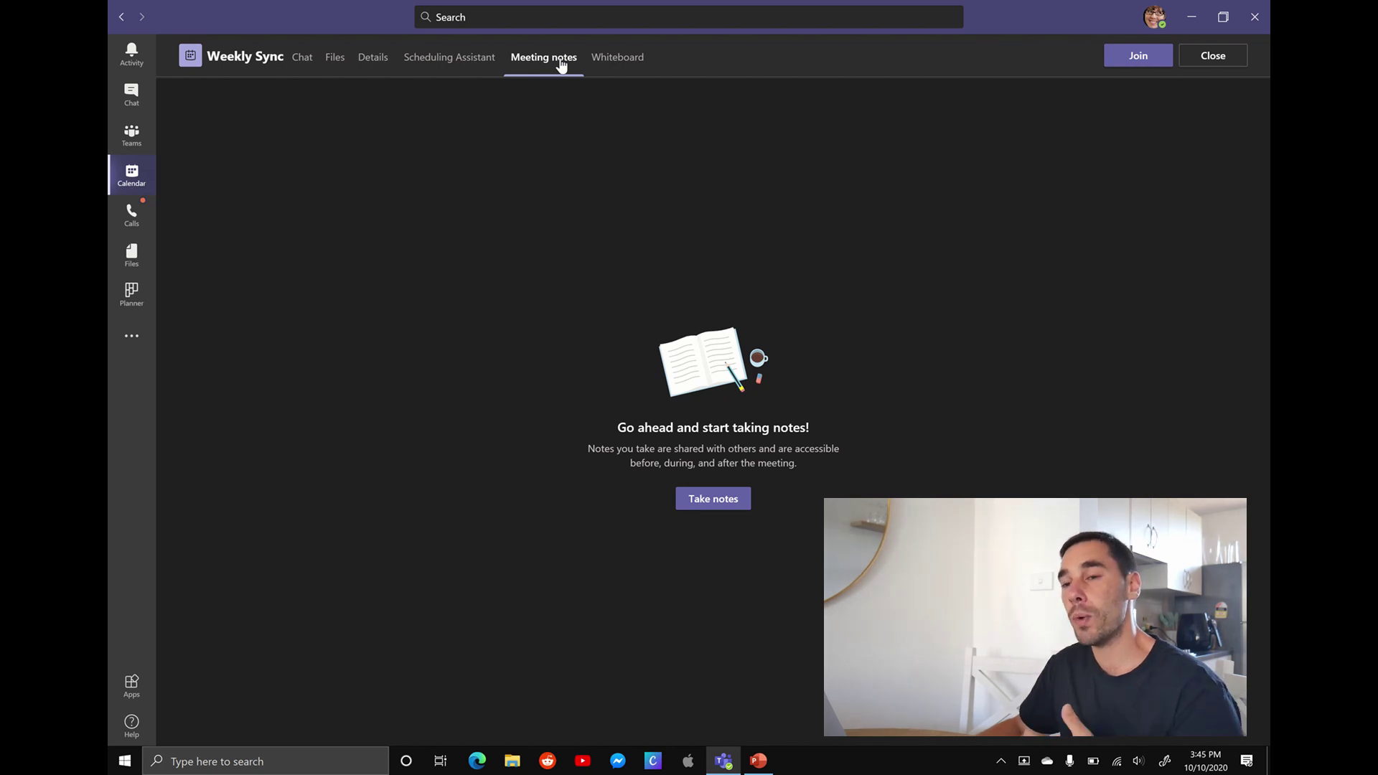
click(717, 505)
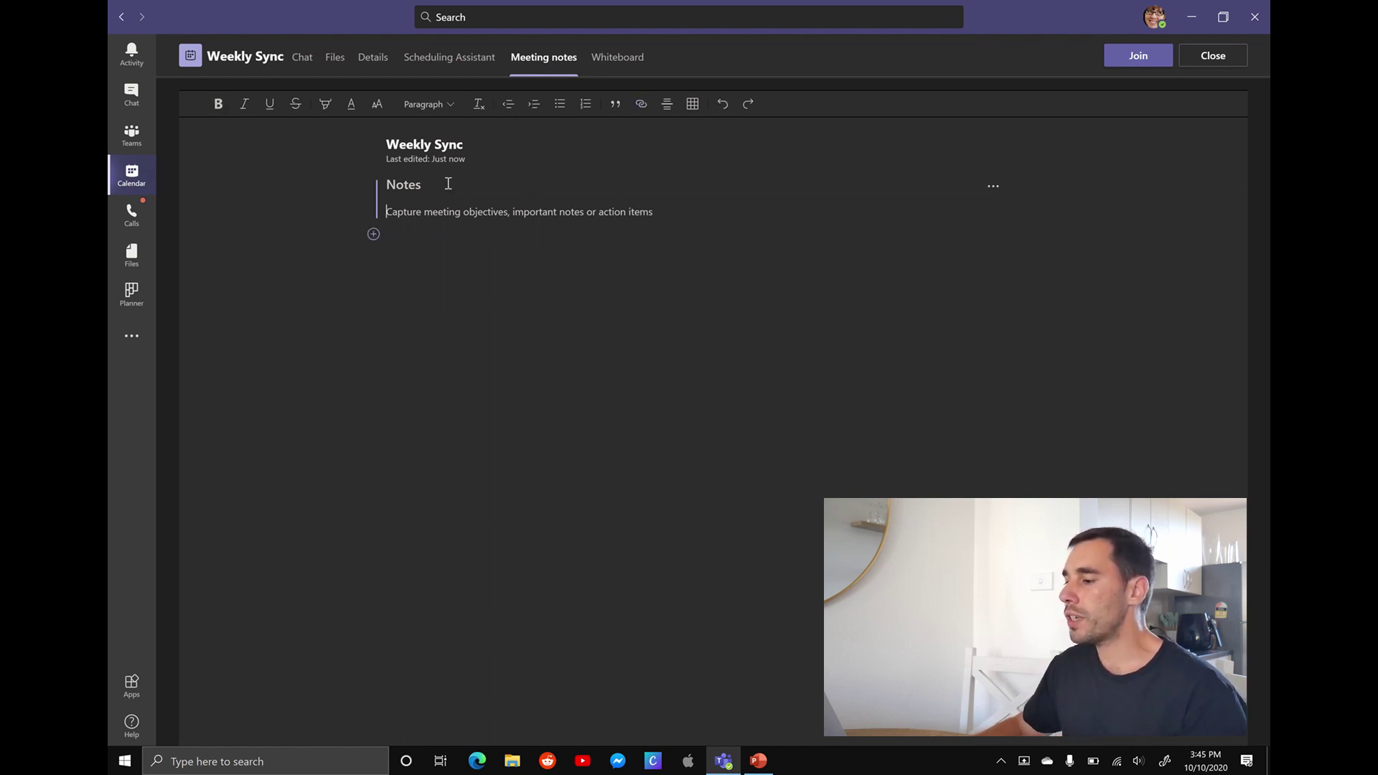
click(405, 187)
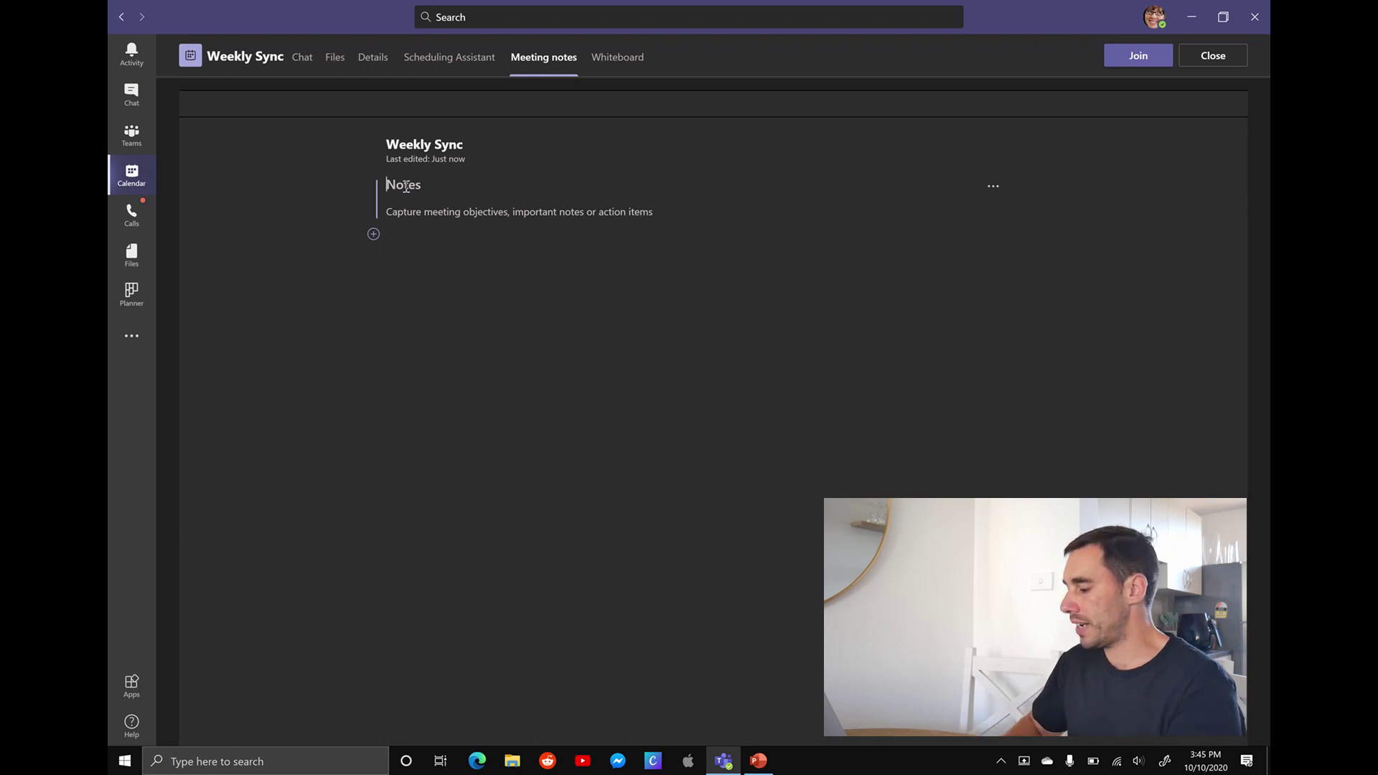
text(10:)
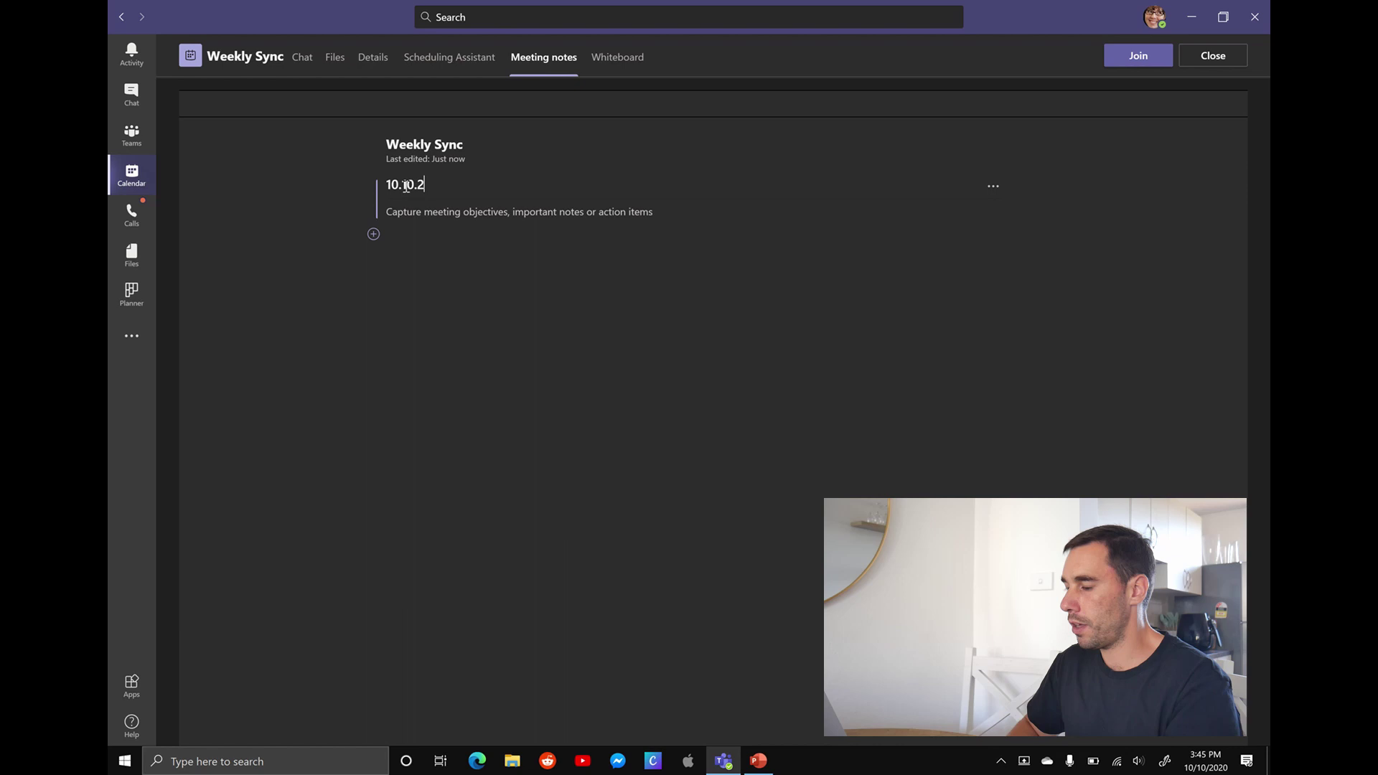
Write an "Actions" line for each of the three team members in the 10.10.2020 section, separated by blank lines
click(437, 210)
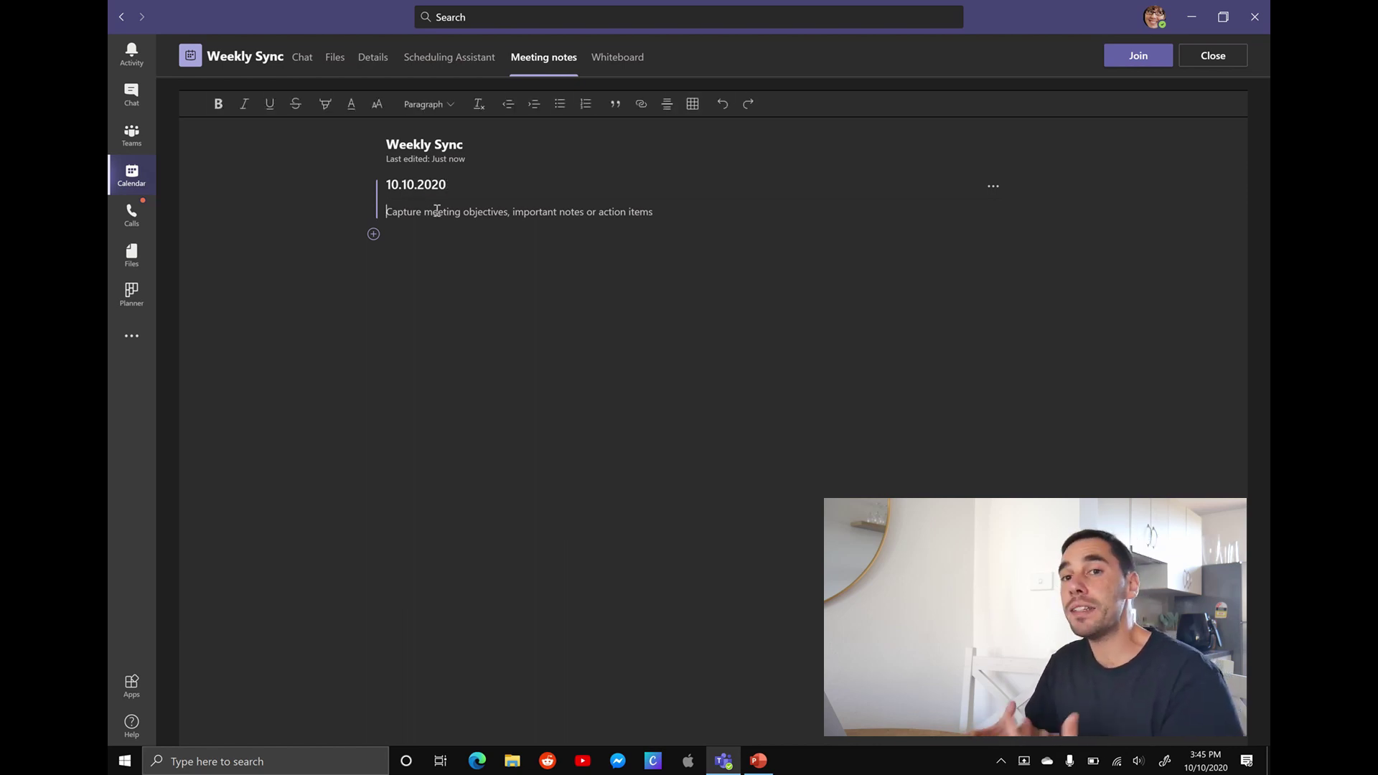
text(Alex)
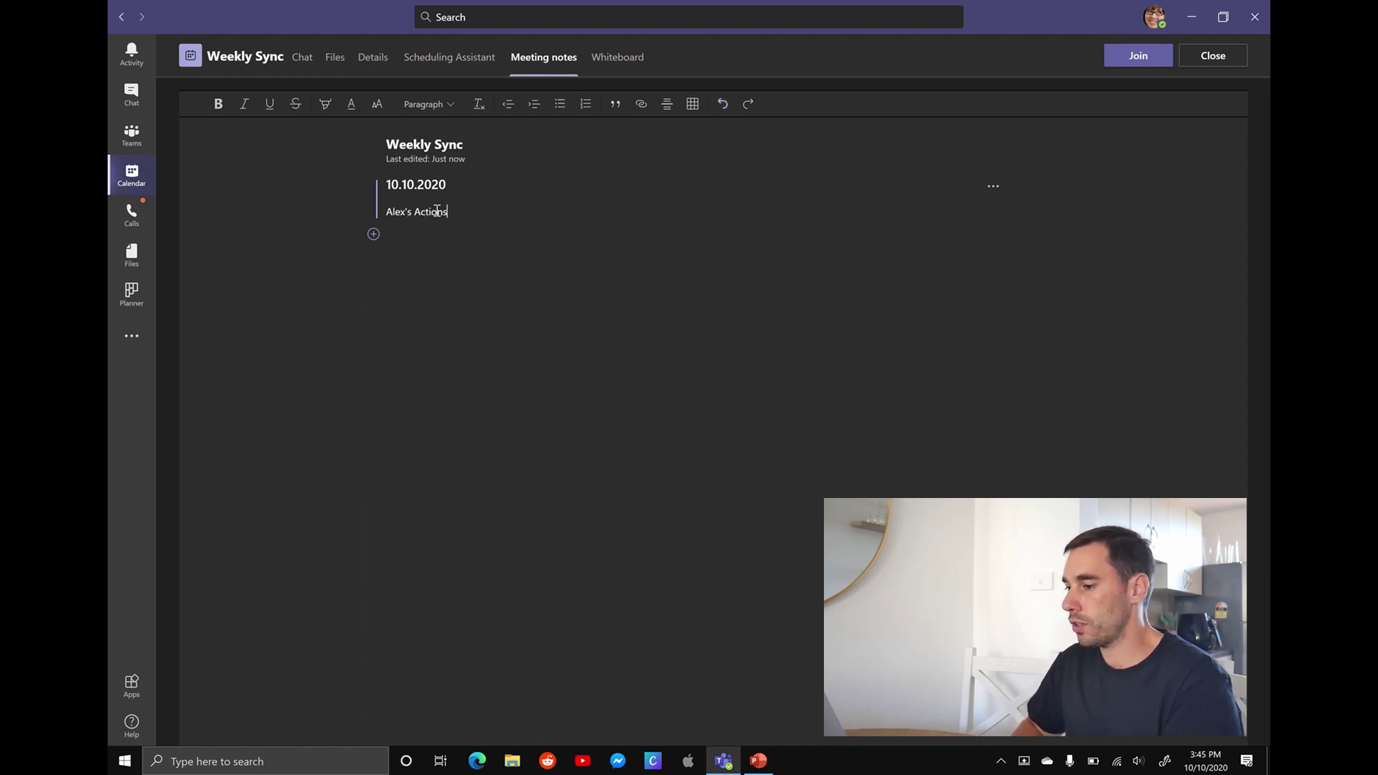
text('s Actions)
key(Return)
key(Return)
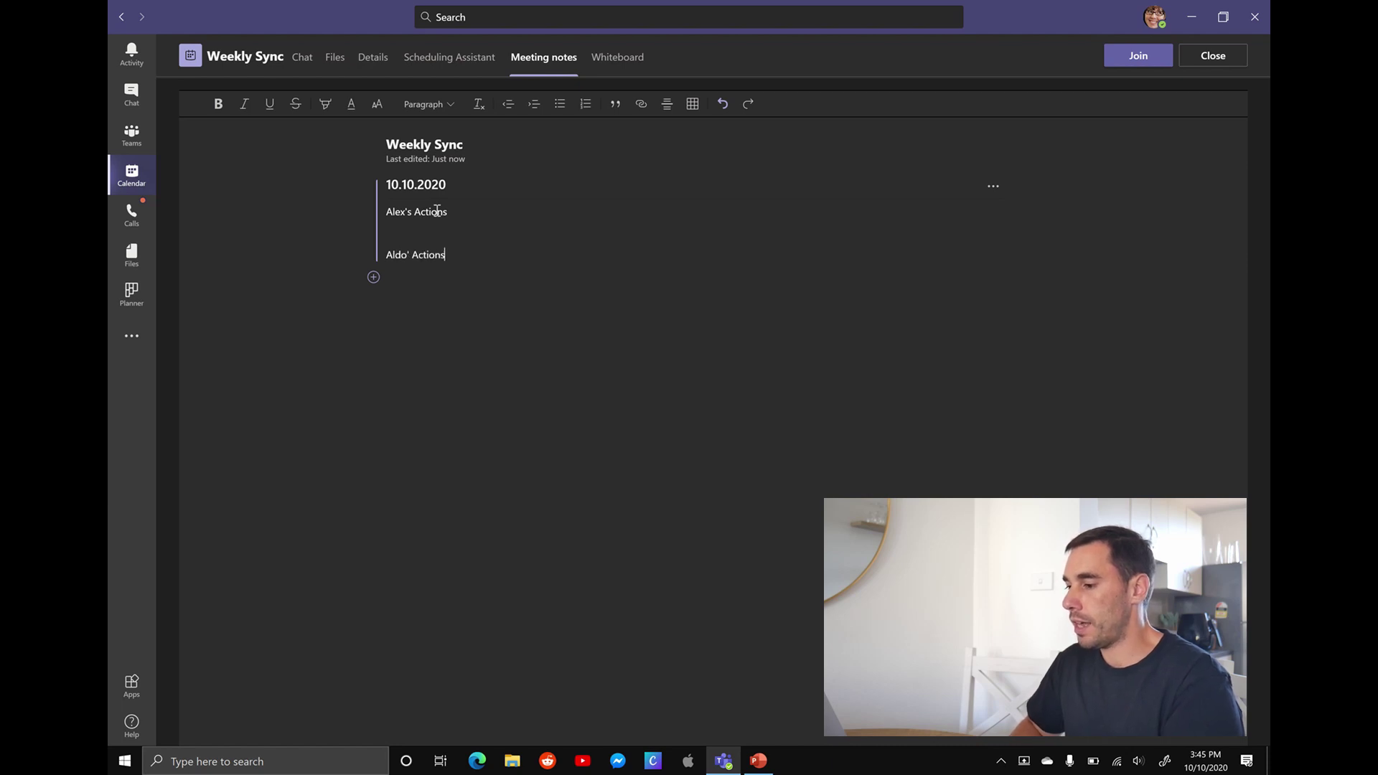
text(Aldo' Actions)
key(Return)
key(Return)
text(Megans' Actions)
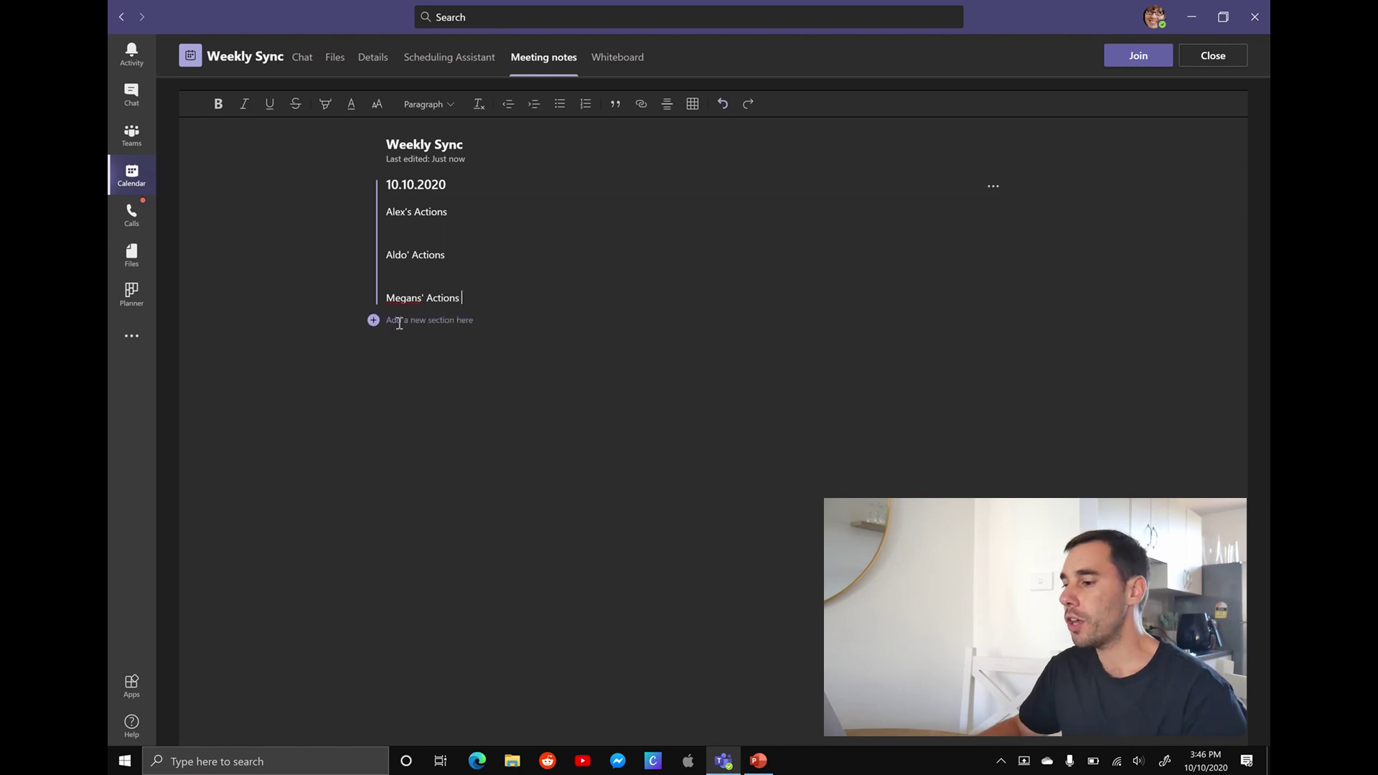
Add a second notes section below the first and title it 17.10.2020
click(374, 320)
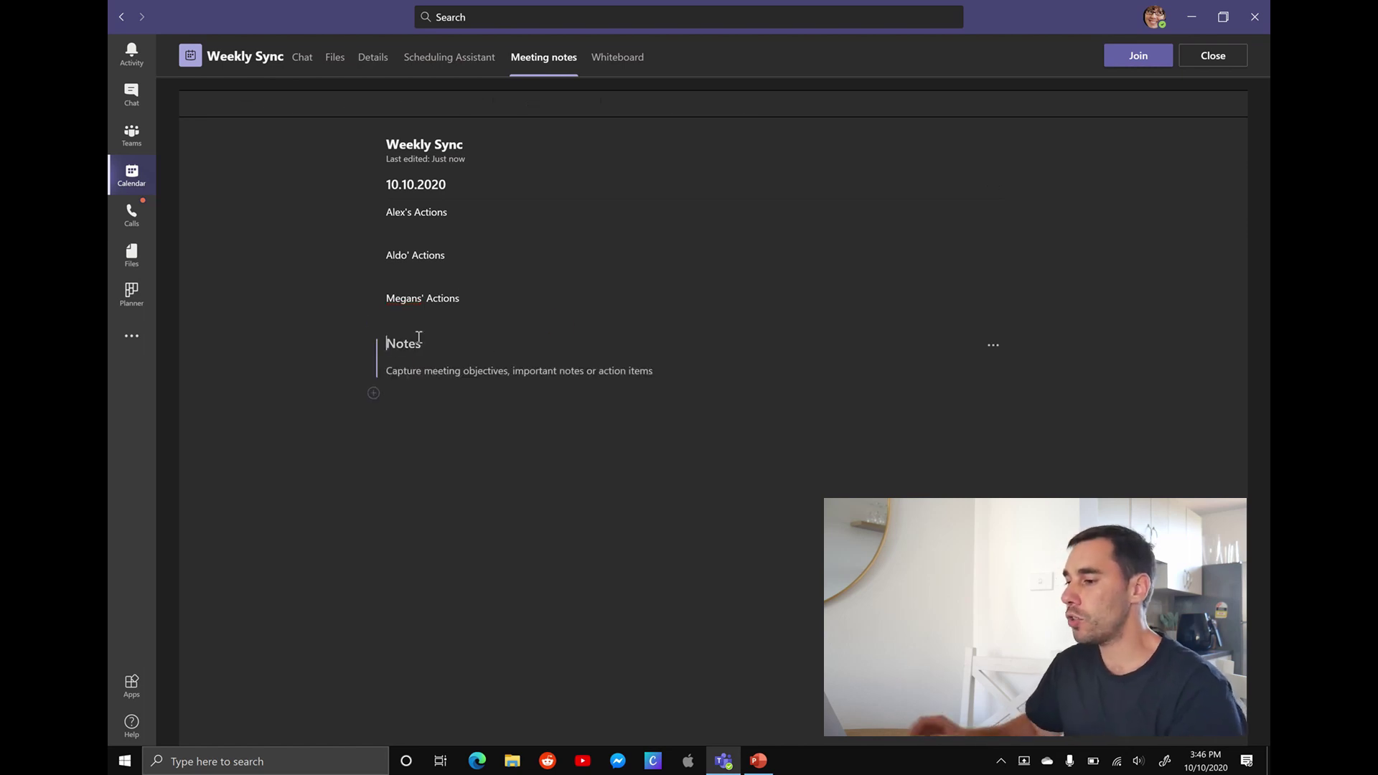
text(17/.10.2020)
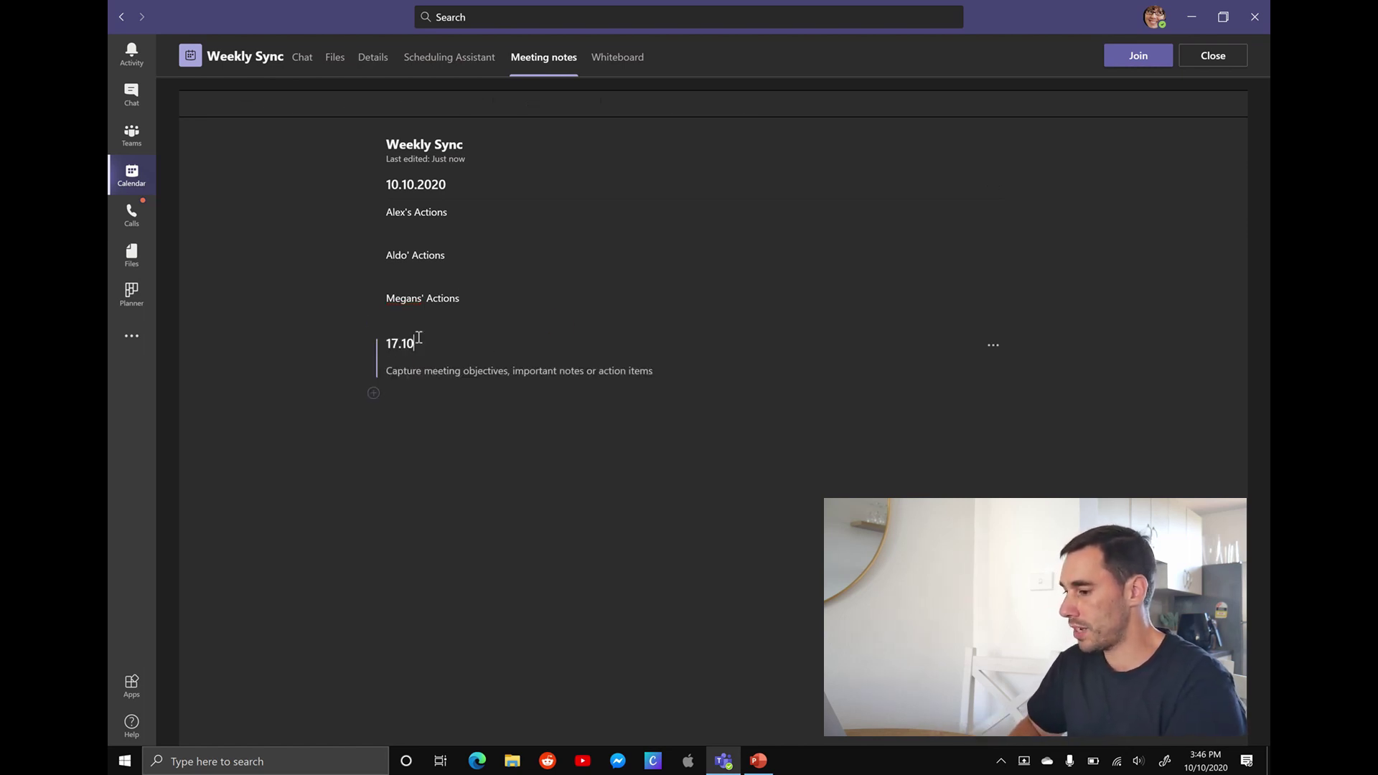
click(443, 389)
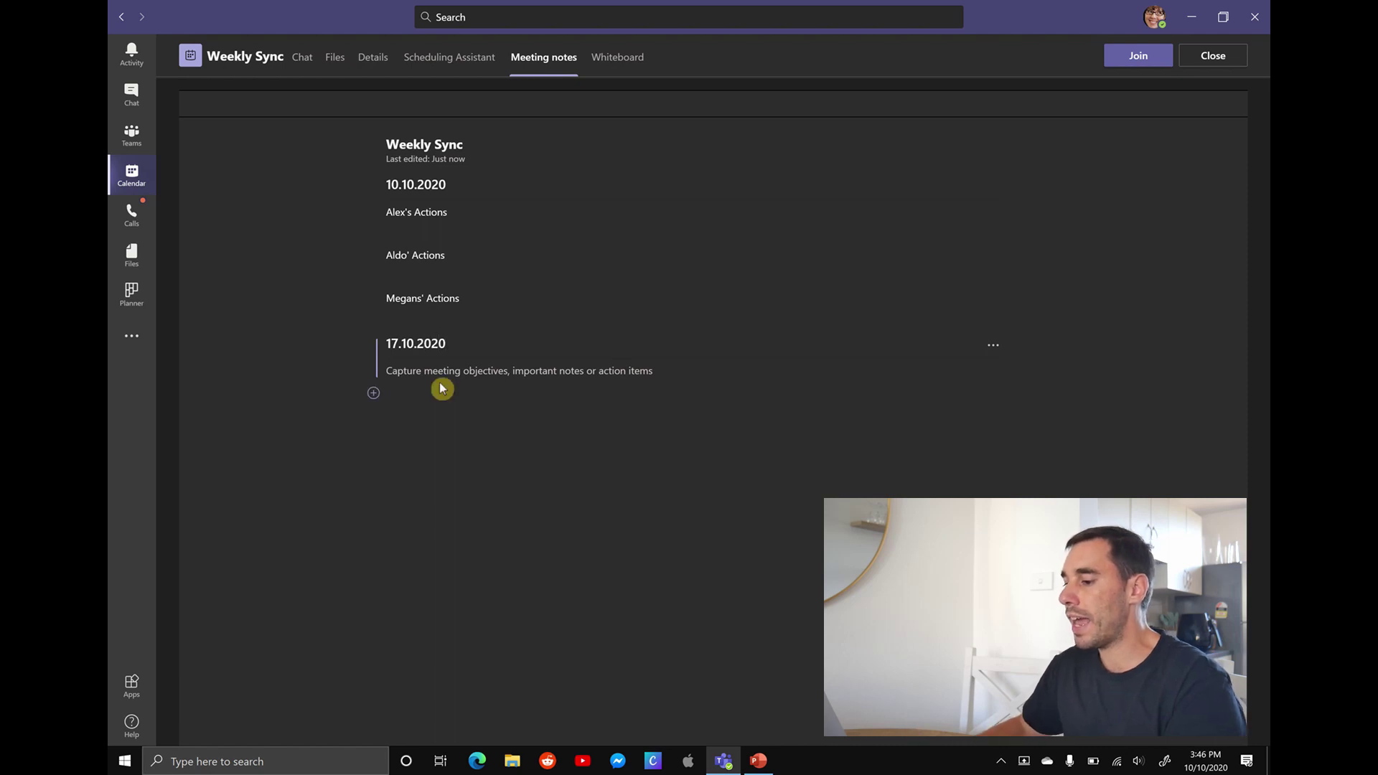
Copy the three team members' "Actions" lines from the 10.10.2020 section into the body of the 17.10.2020 section
click(468, 297)
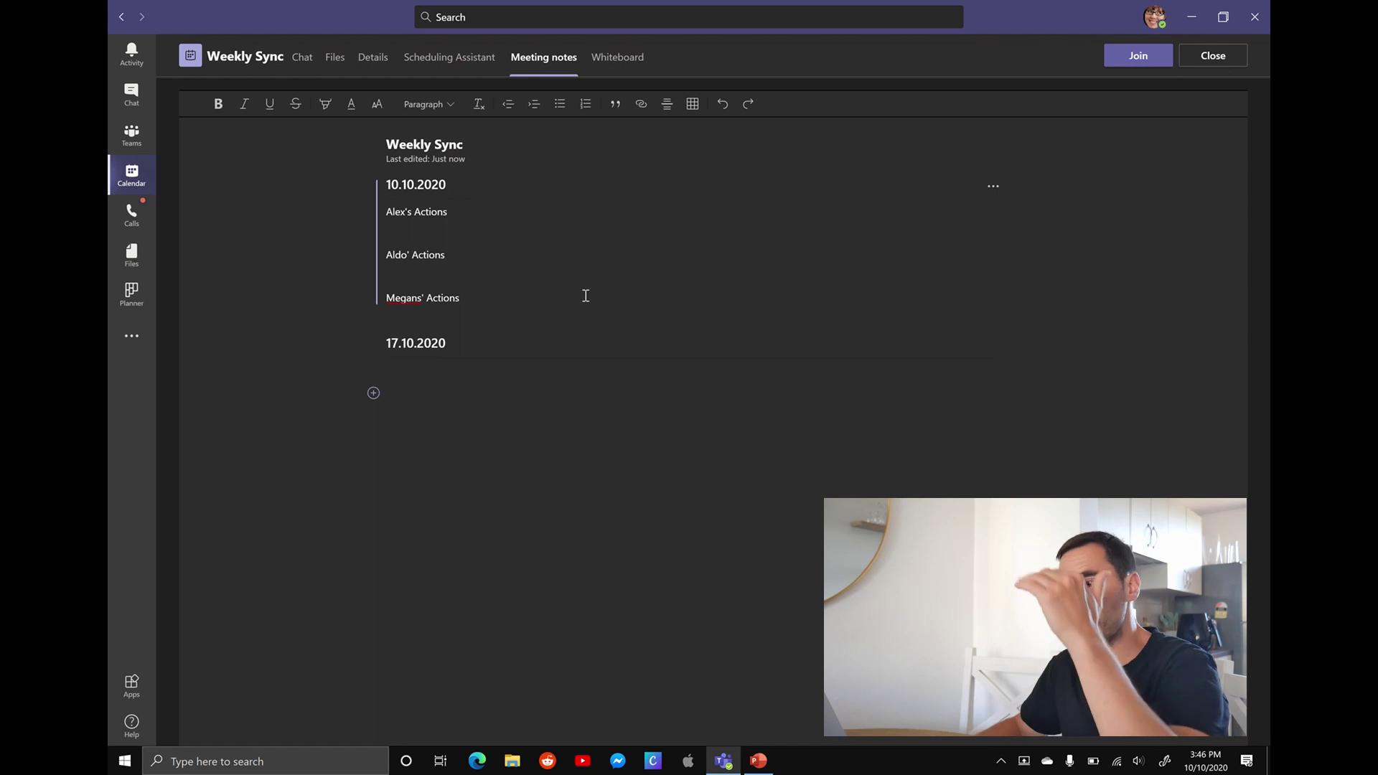
drag(578, 305, 345, 221)
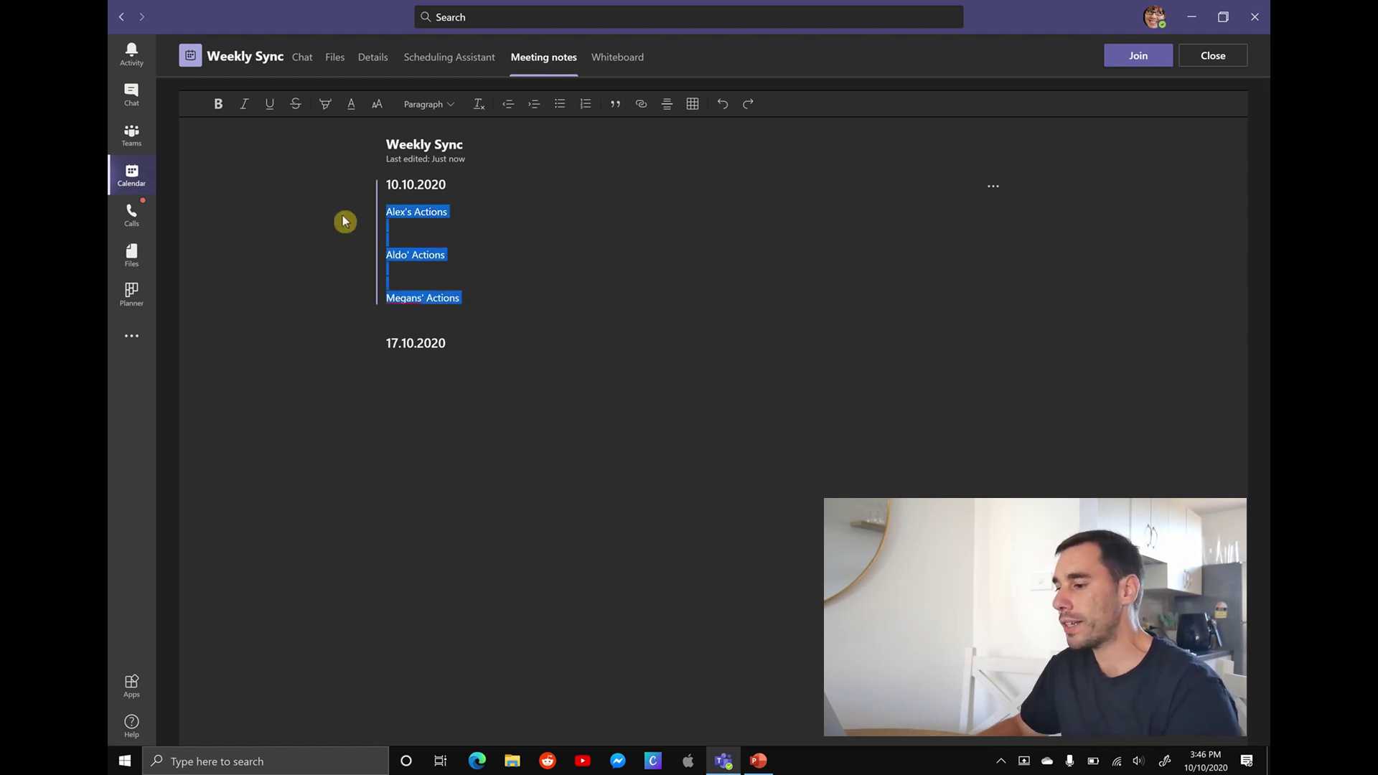
key(ctrl+c)
click(440, 371)
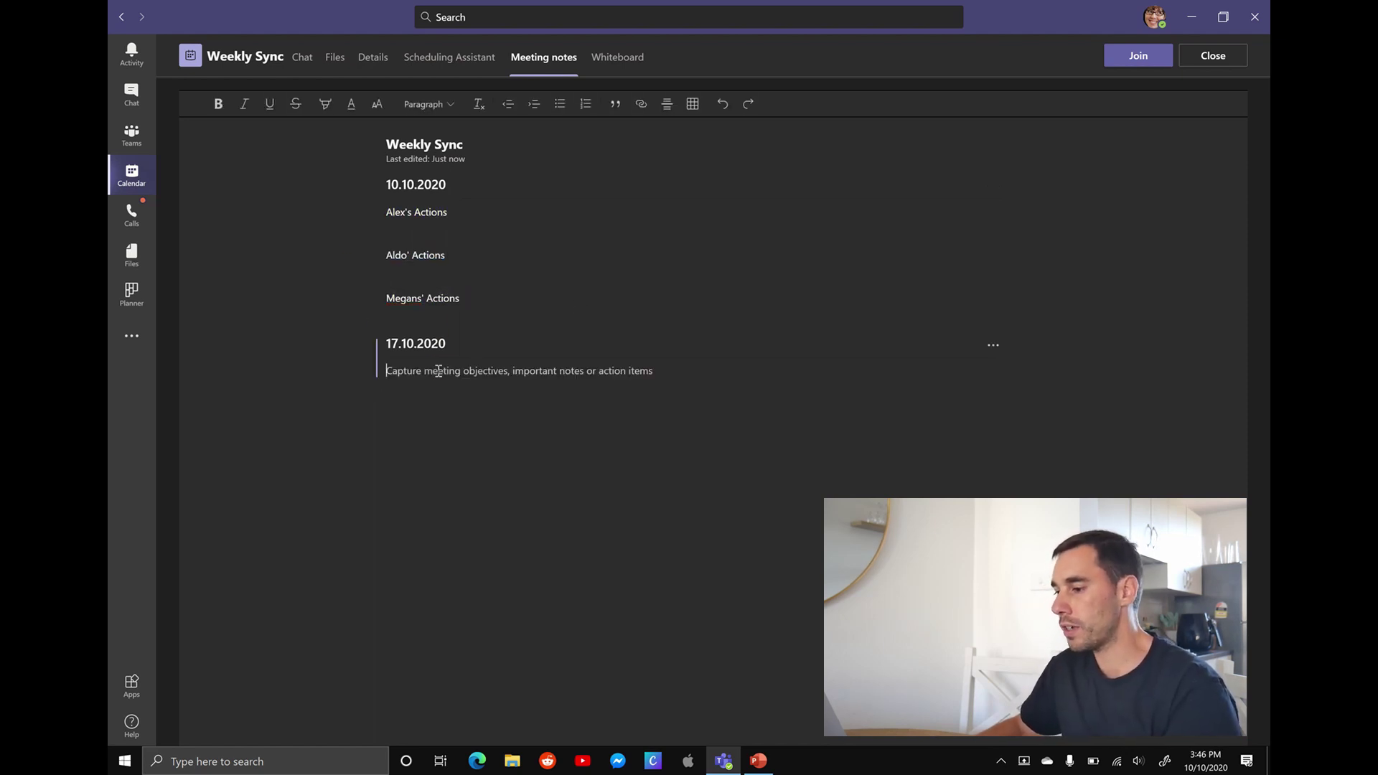
key(ctrl+v)
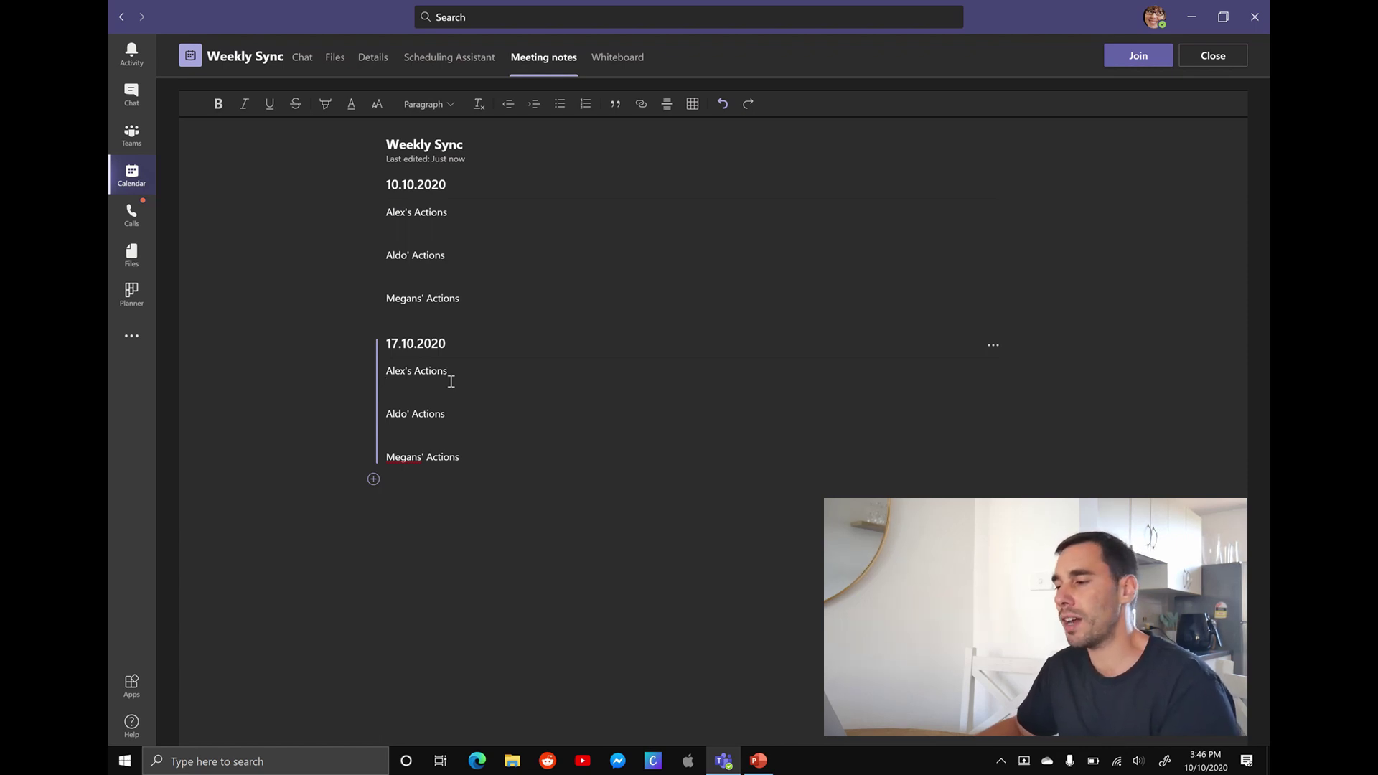
click(451, 381)
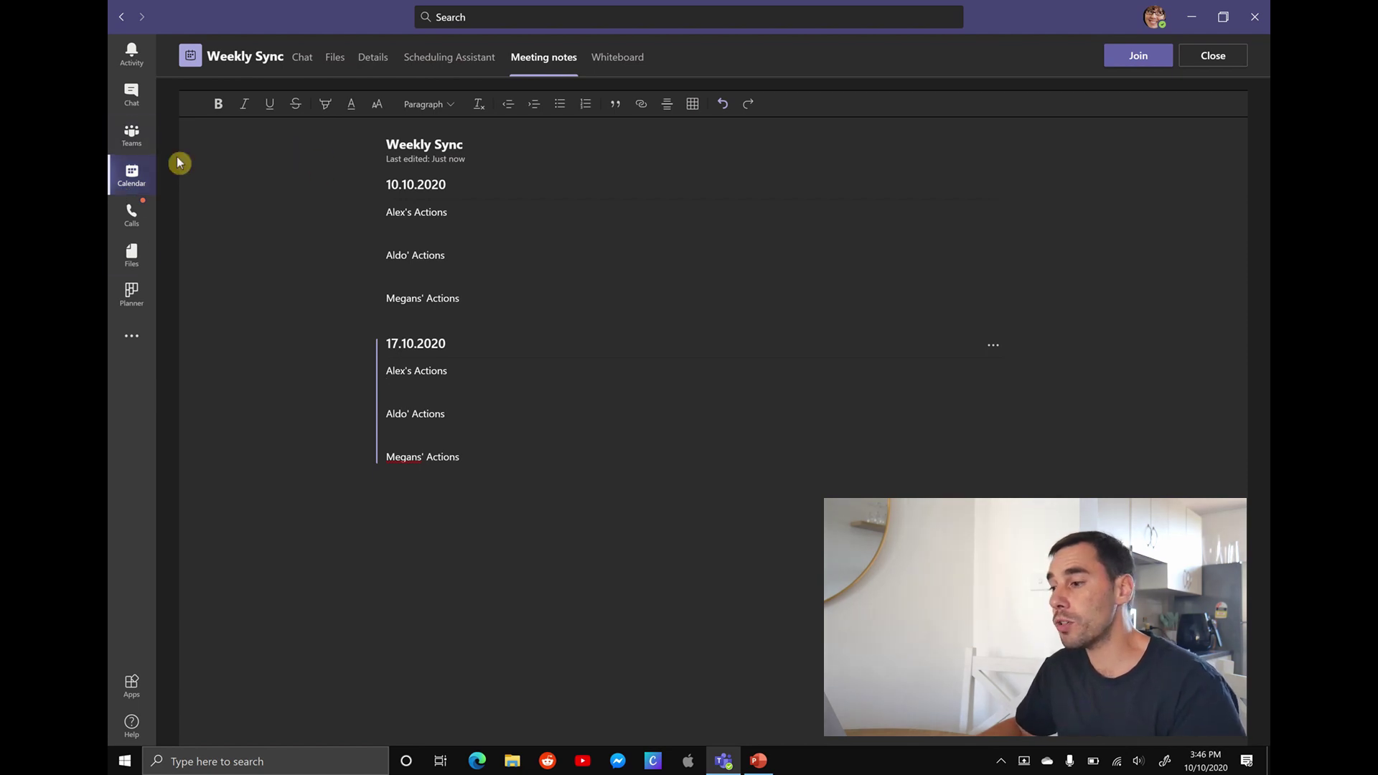
Join the October 8 Weekly Sync from the calendar and open its meeting notes from within the call
click(128, 176)
click(944, 281)
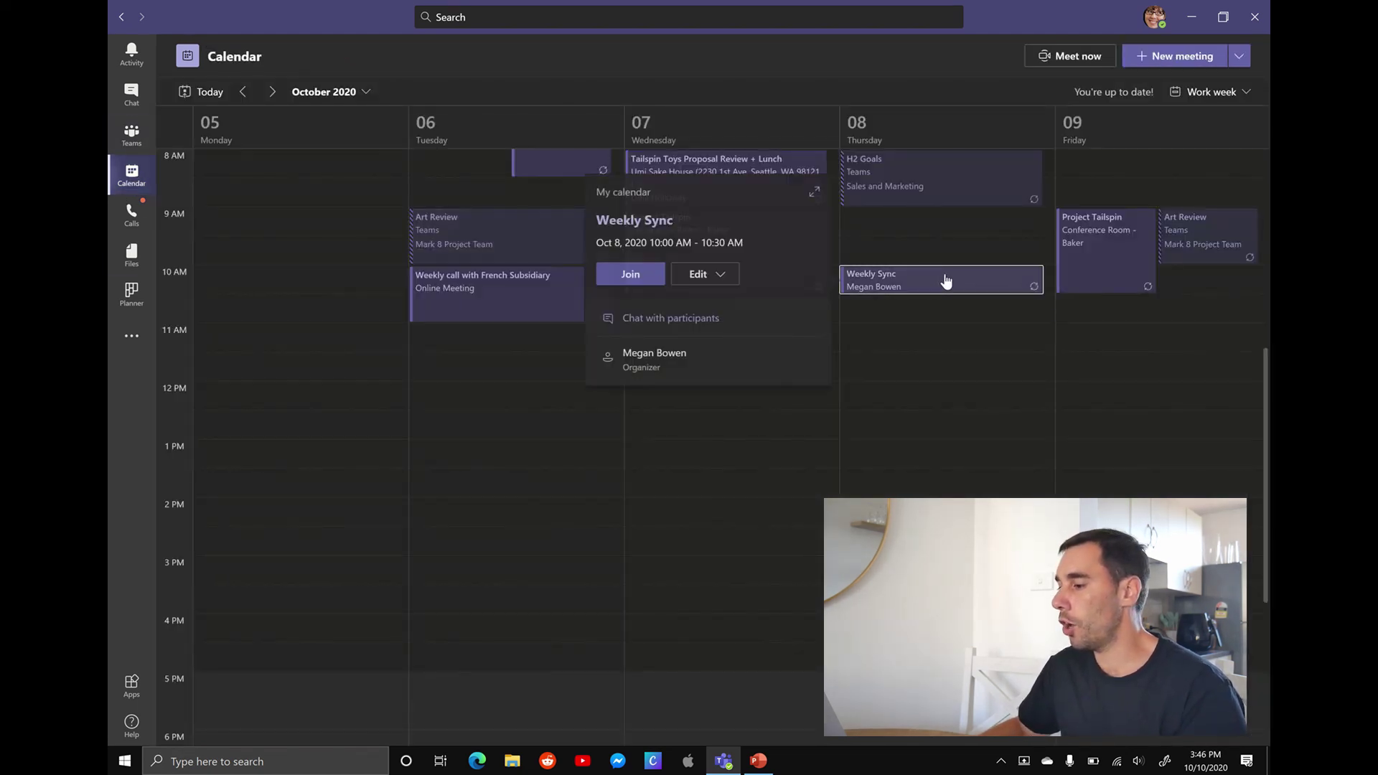
click(635, 278)
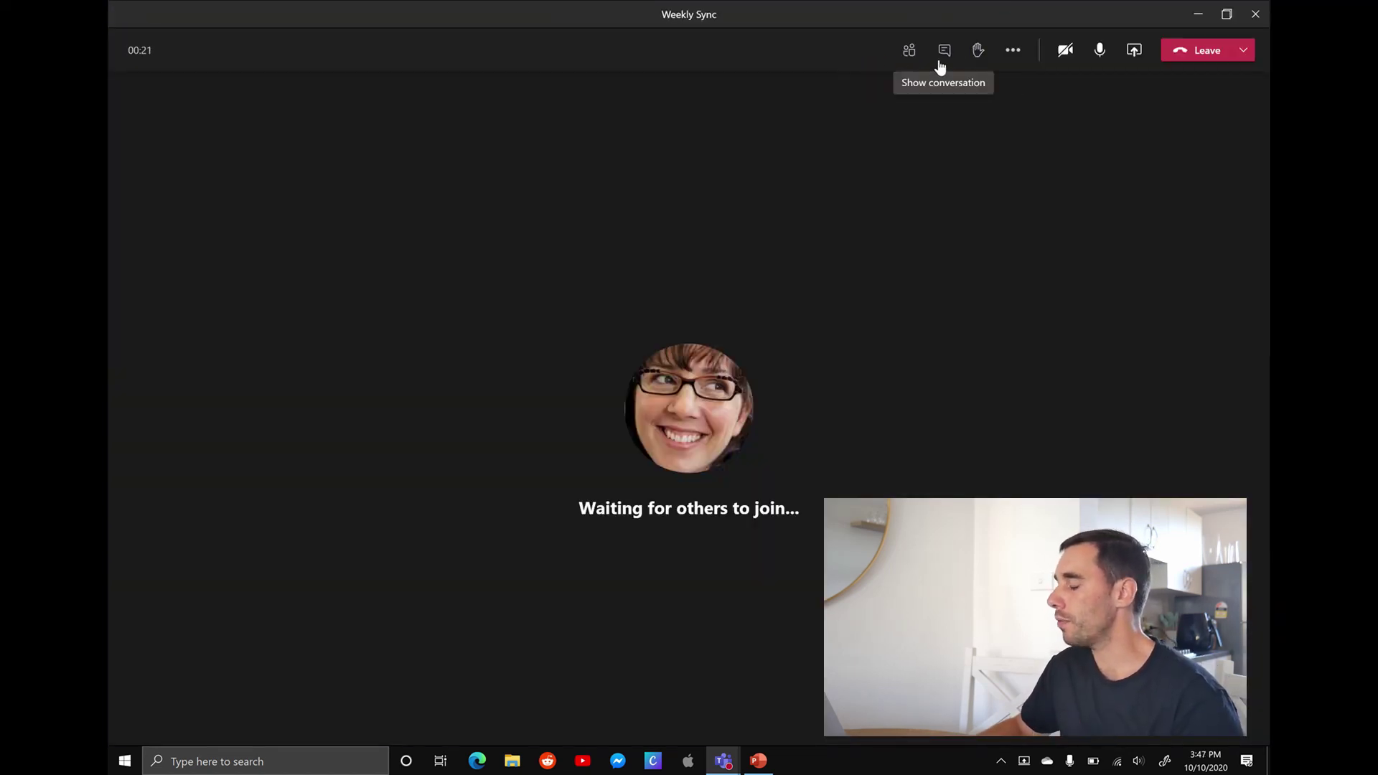
click(1020, 65)
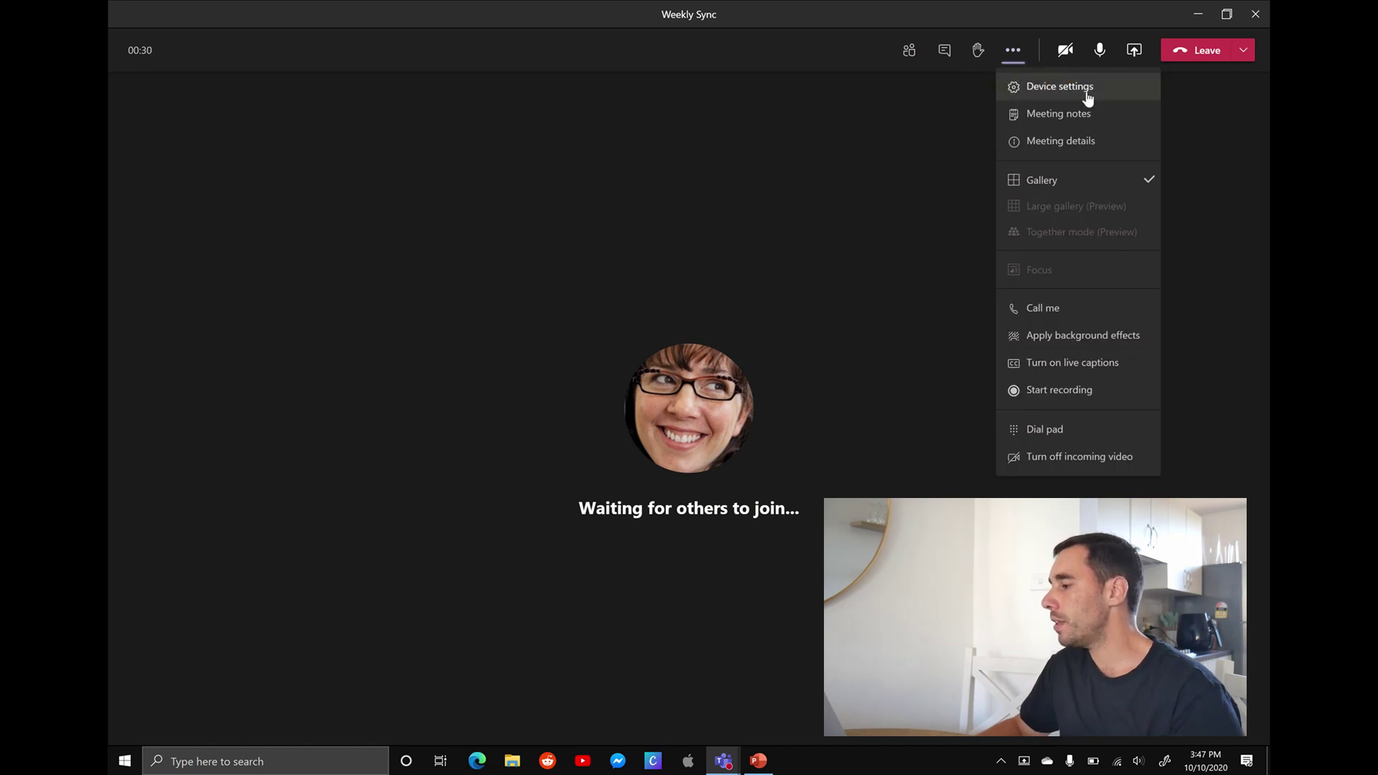
click(1048, 118)
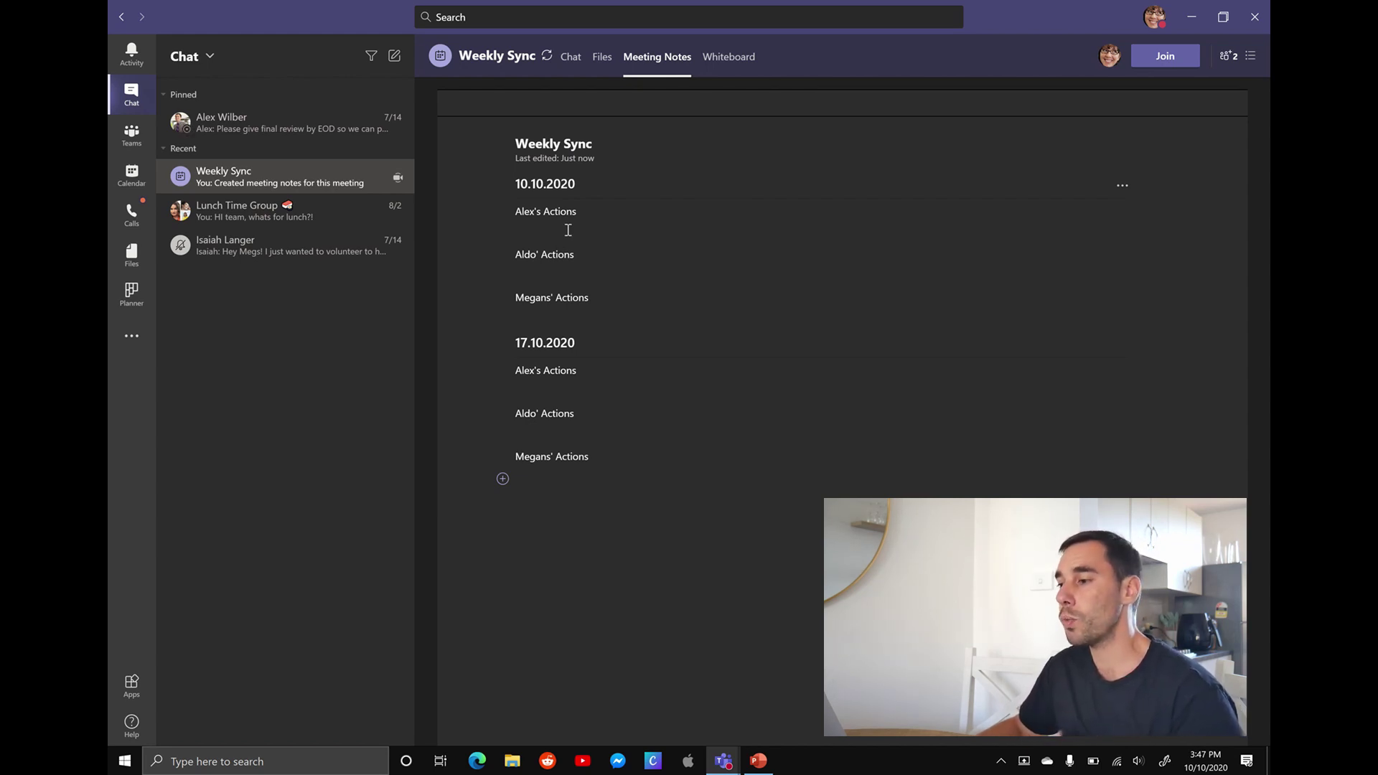
Open the full details of the Weekly Sync from the calendar and view its meeting notes
click(132, 175)
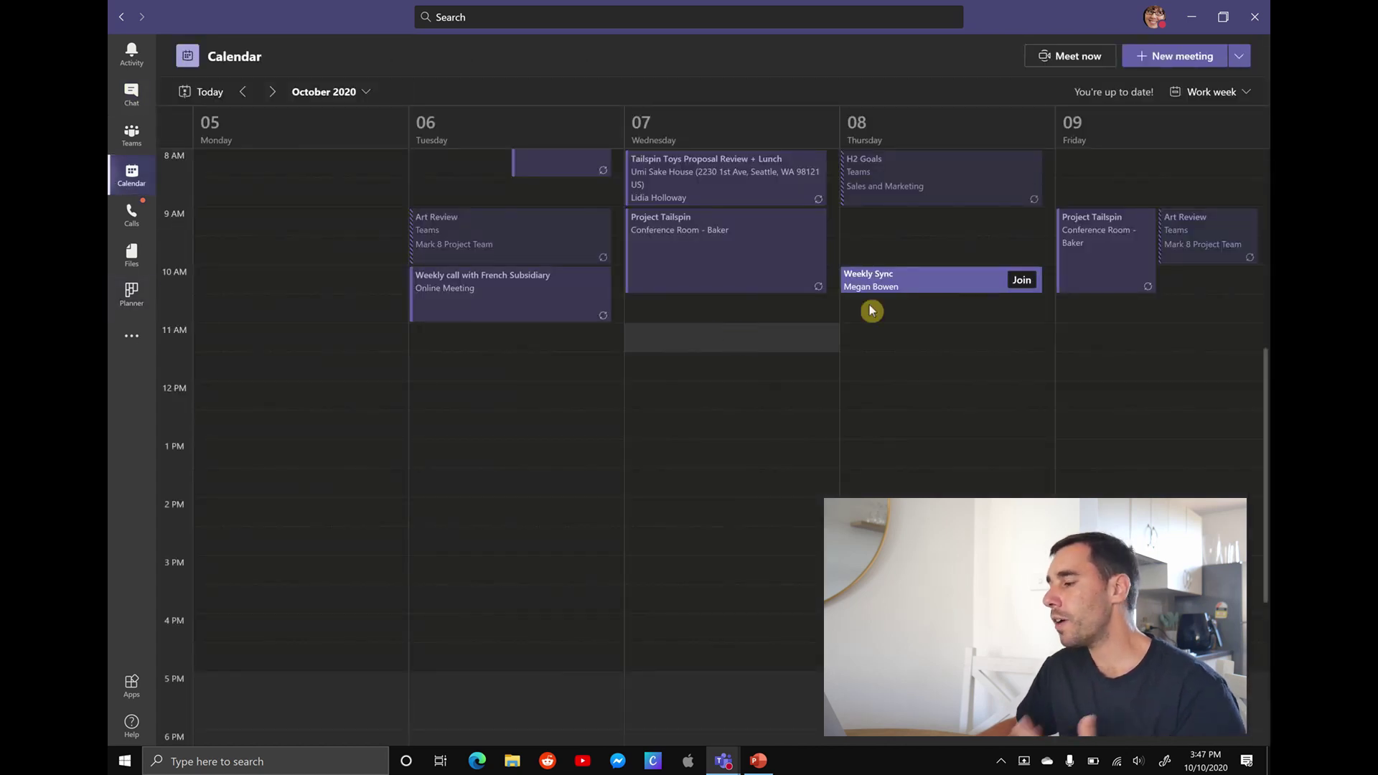
click(923, 287)
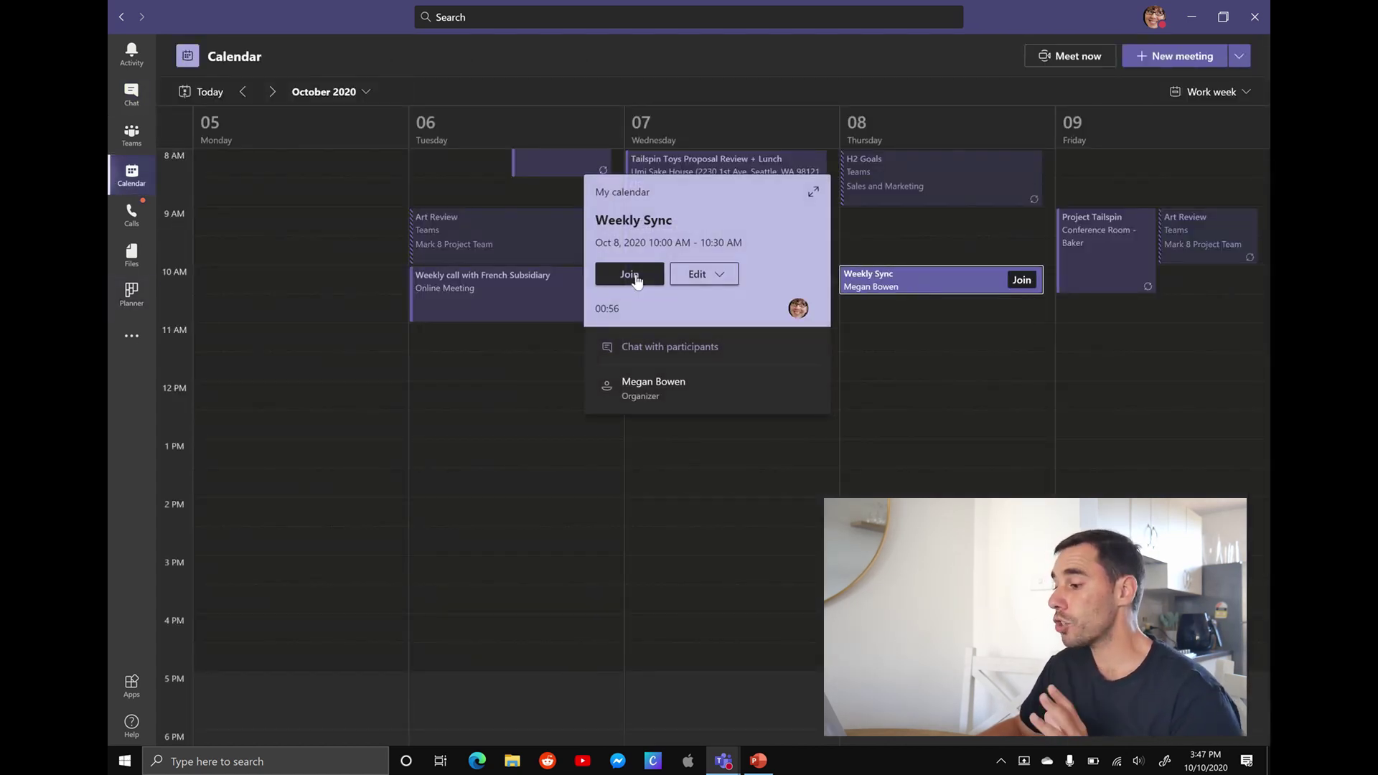
click(813, 192)
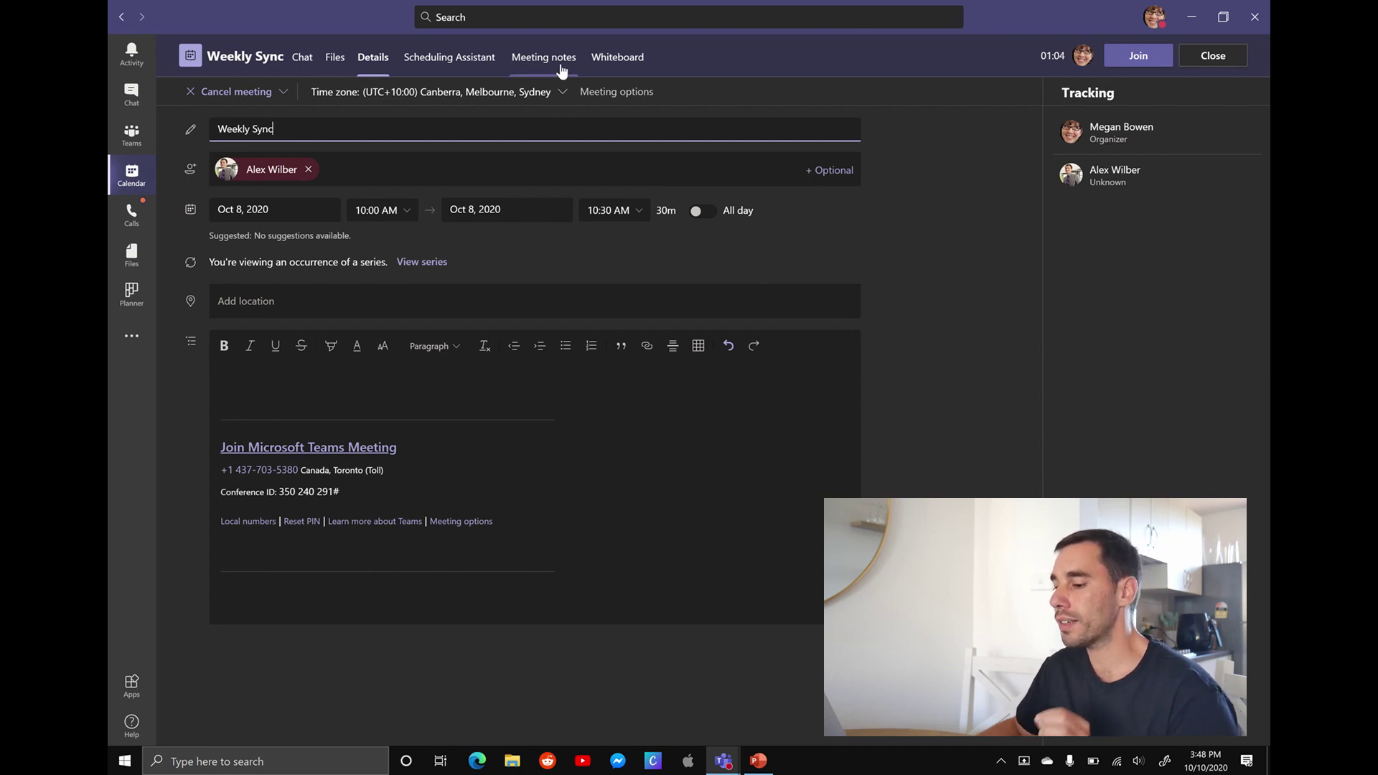
click(563, 68)
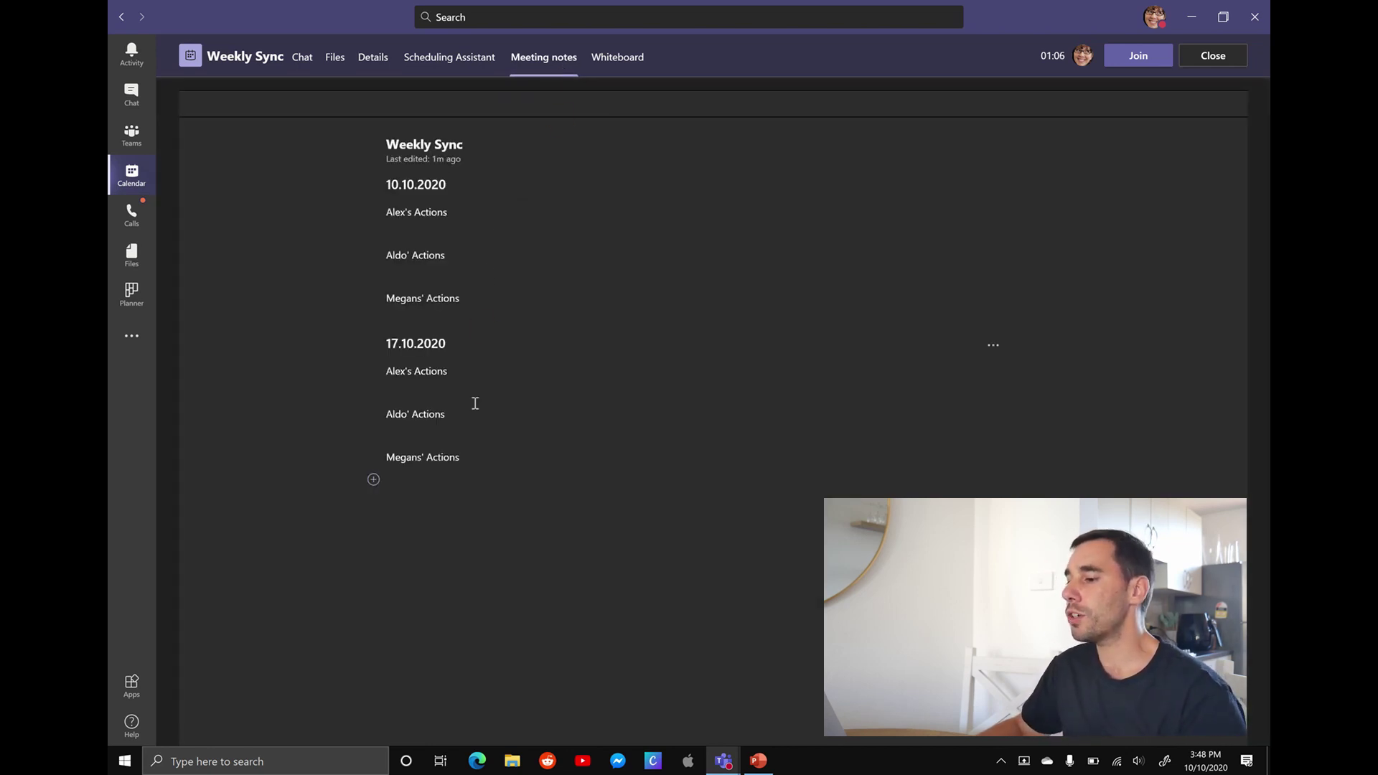